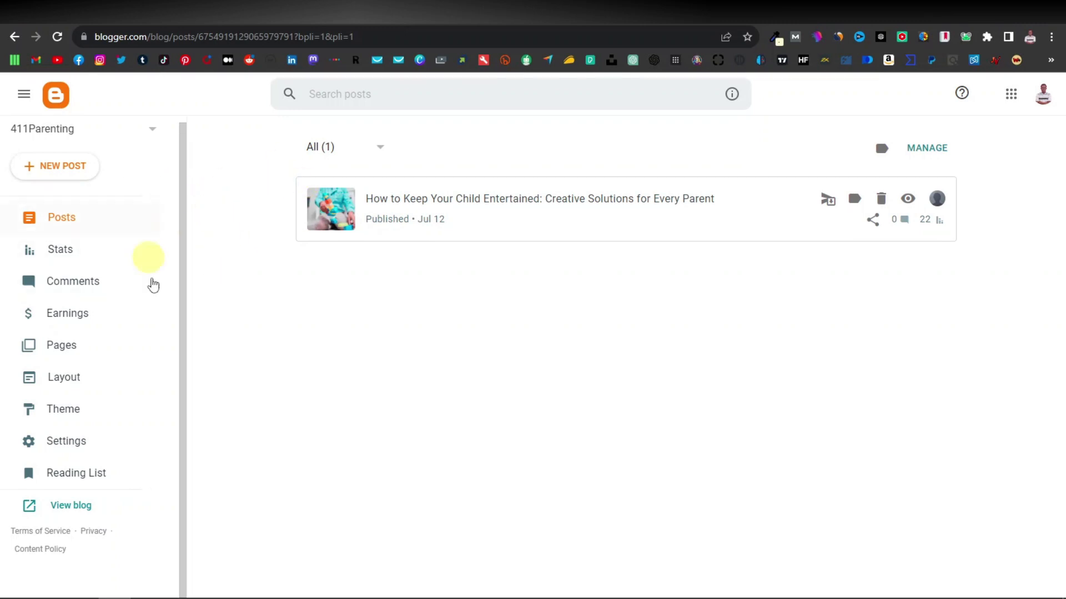
Leave the 411Parenting posts list and switch to the open Google Sites page
click(605, 11)
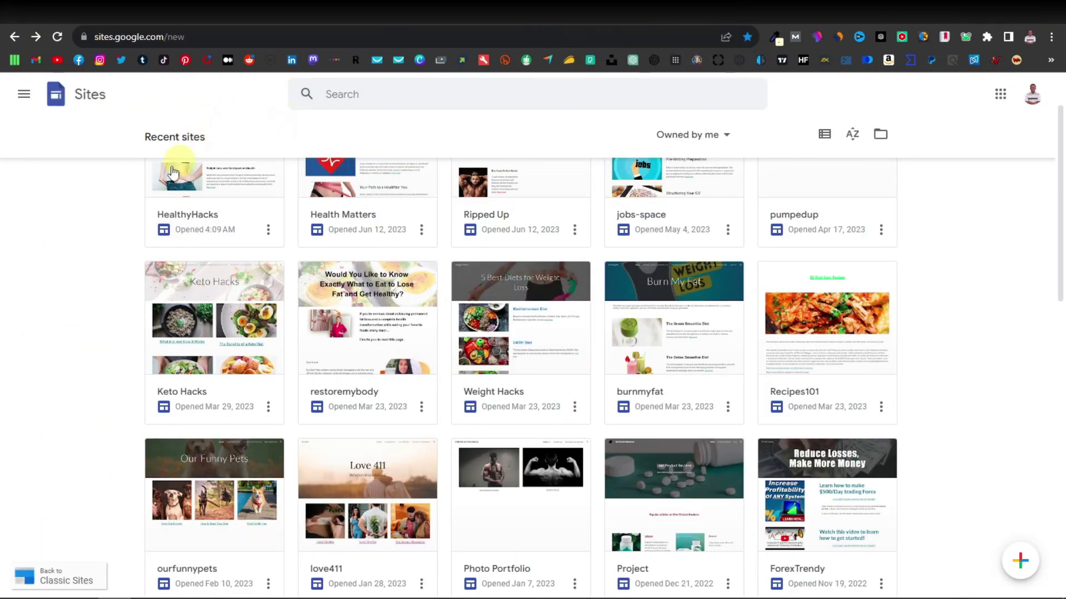
scroll(121, 293, up, 2)
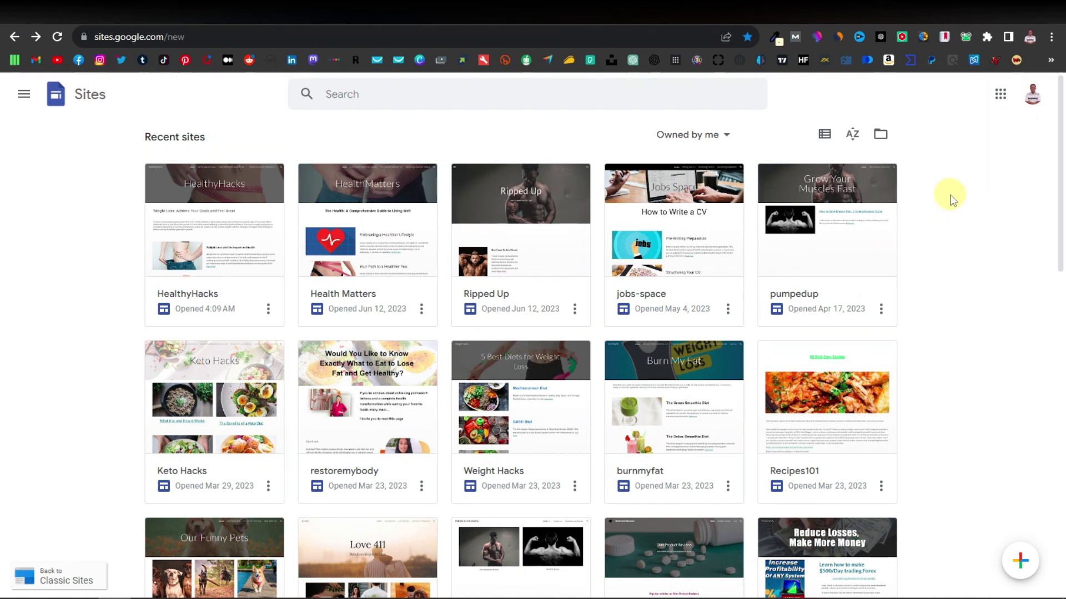
scroll(66, 361, down, 3)
scroll(65, 362, down, 5)
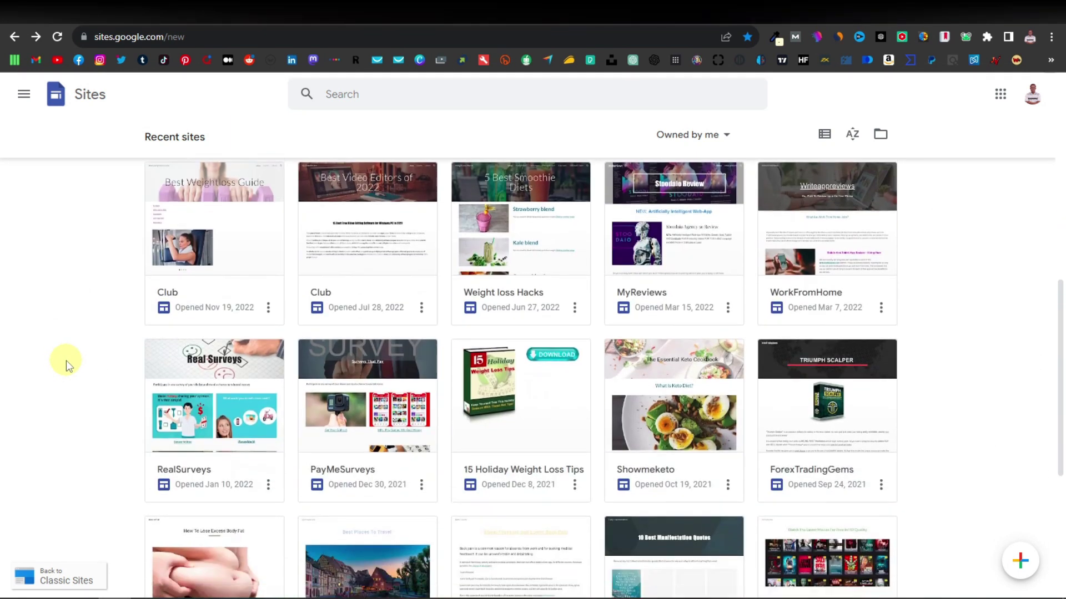
scroll(123, 333, down, 4)
scroll(126, 332, up, 4)
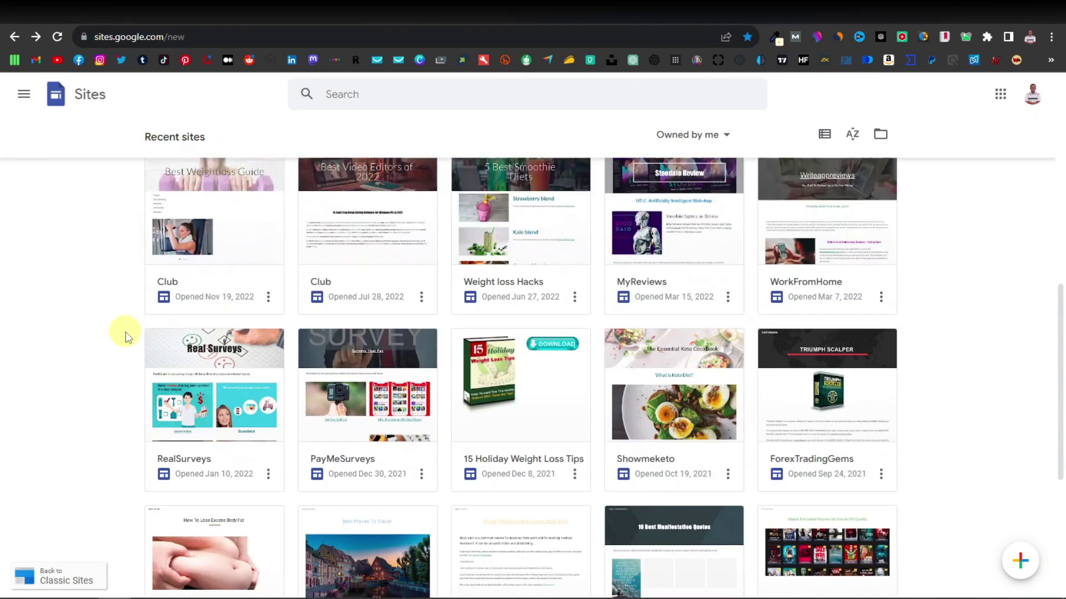
scroll(126, 332, up, 8)
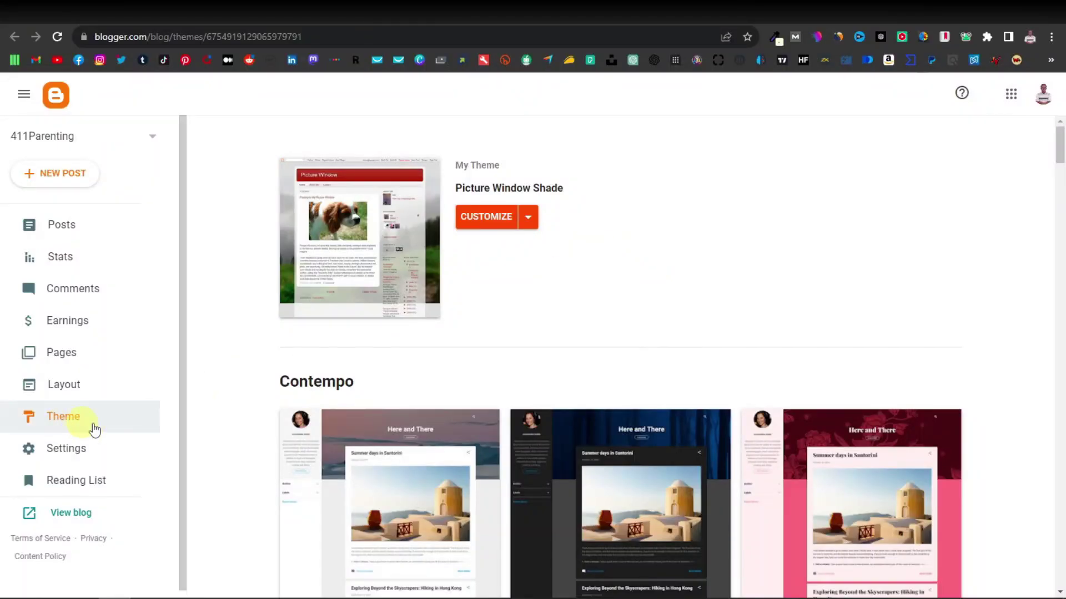
Scroll through Blogger's Contempo, Soho, Emporio, Notable, Essential and Simple theme families
scroll(504, 347, down, 15)
scroll(505, 348, down, 20)
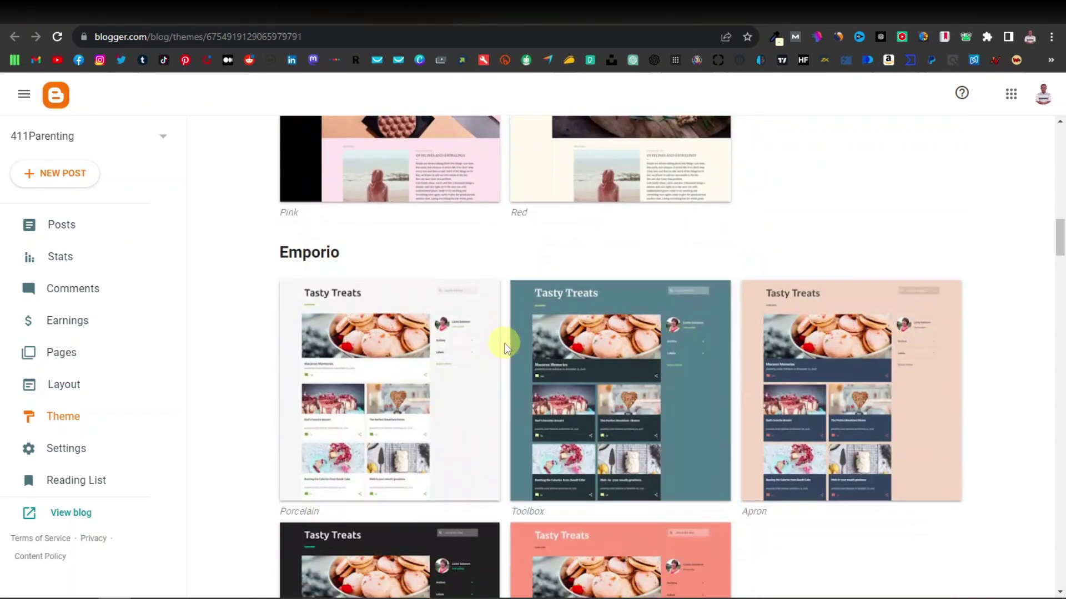
scroll(505, 348, down, 17)
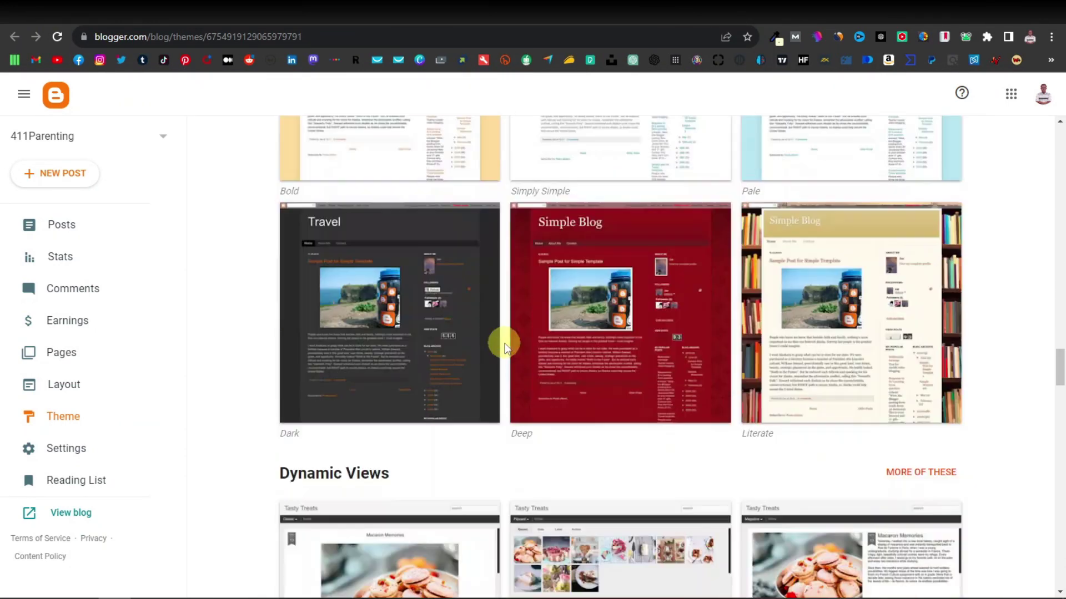
scroll(504, 344, down, 15)
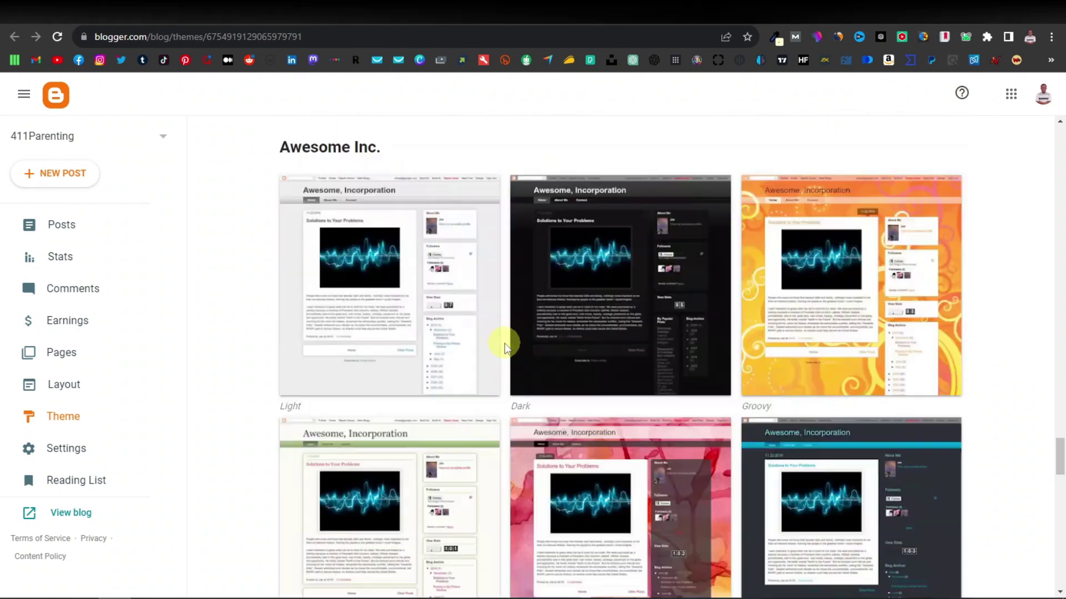
scroll(504, 347, down, 10)
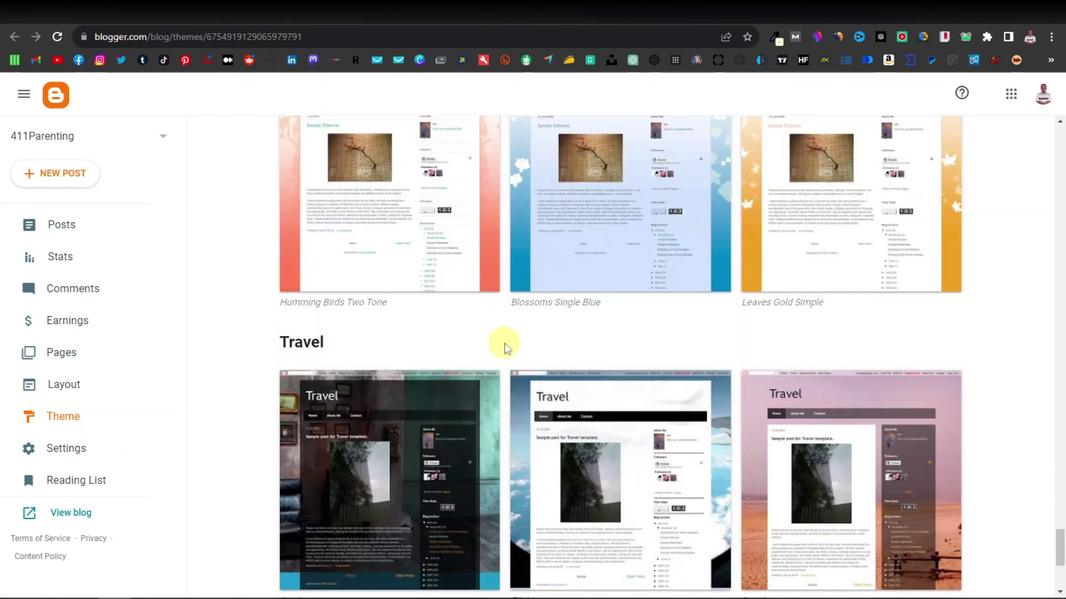
scroll(504, 347, up, 2)
scroll(505, 348, down, 2)
scroll(506, 340, up, 3)
drag(1059, 569, 1056, 139)
scroll(468, 366, down, 3)
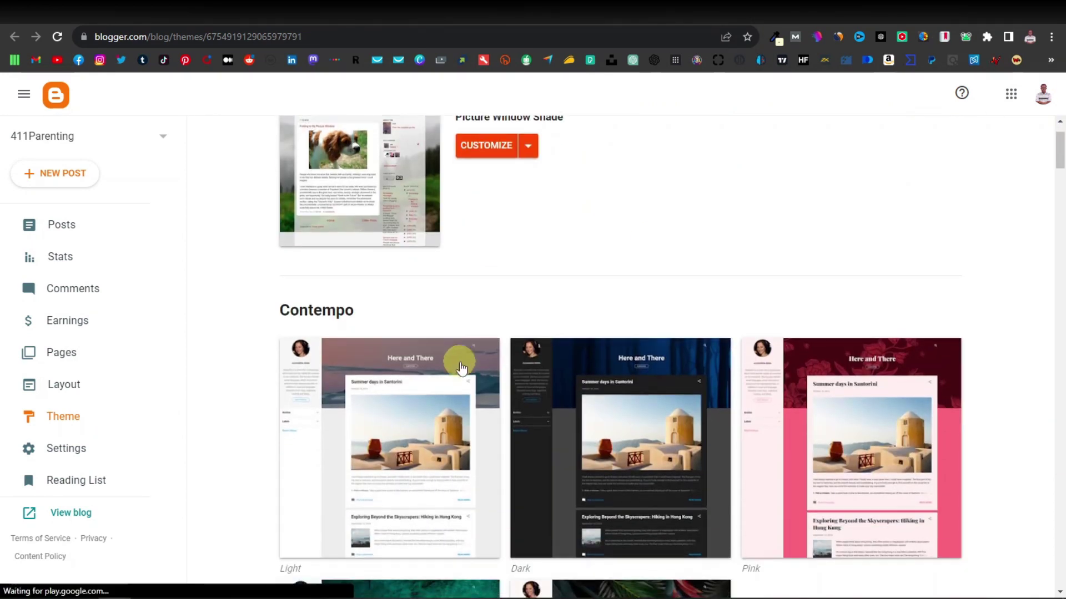
scroll(345, 197, down, 1)
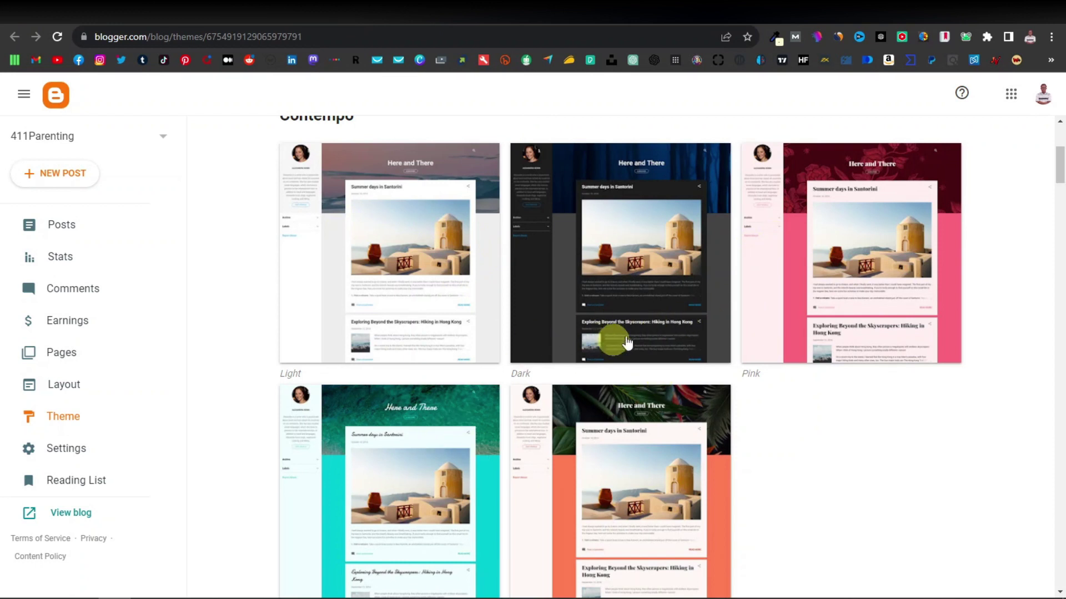
scroll(616, 338, up, 1)
scroll(501, 344, down, 1)
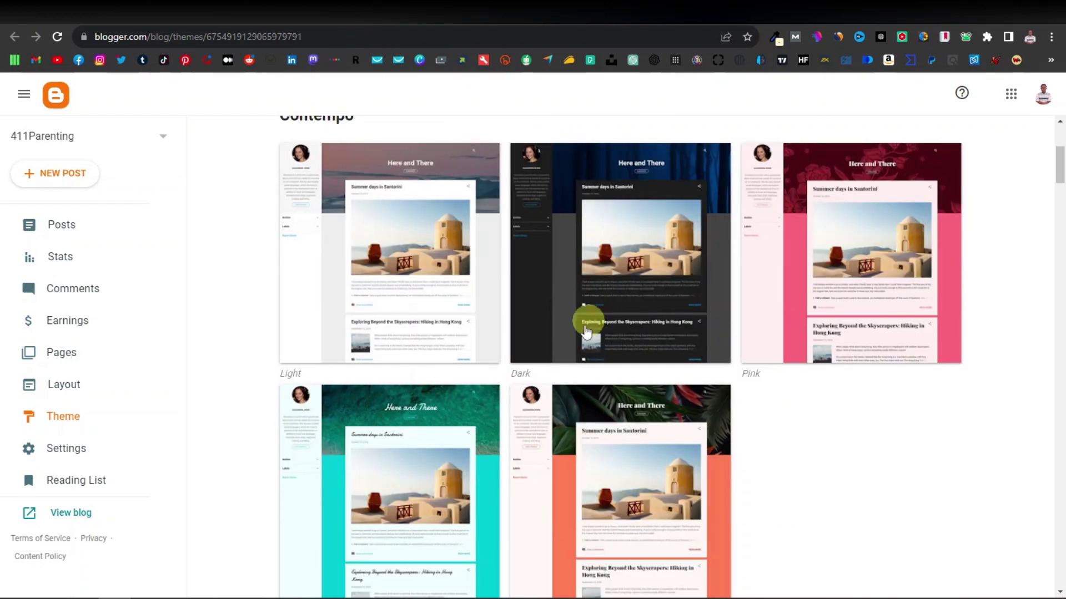
scroll(504, 339, down, 7)
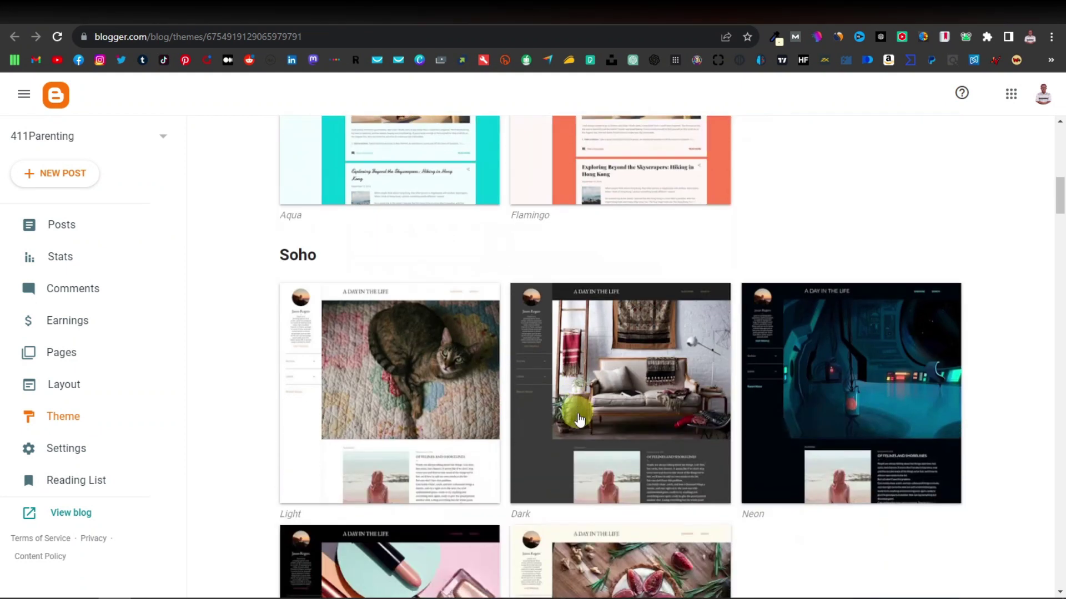
scroll(587, 386, down, 1)
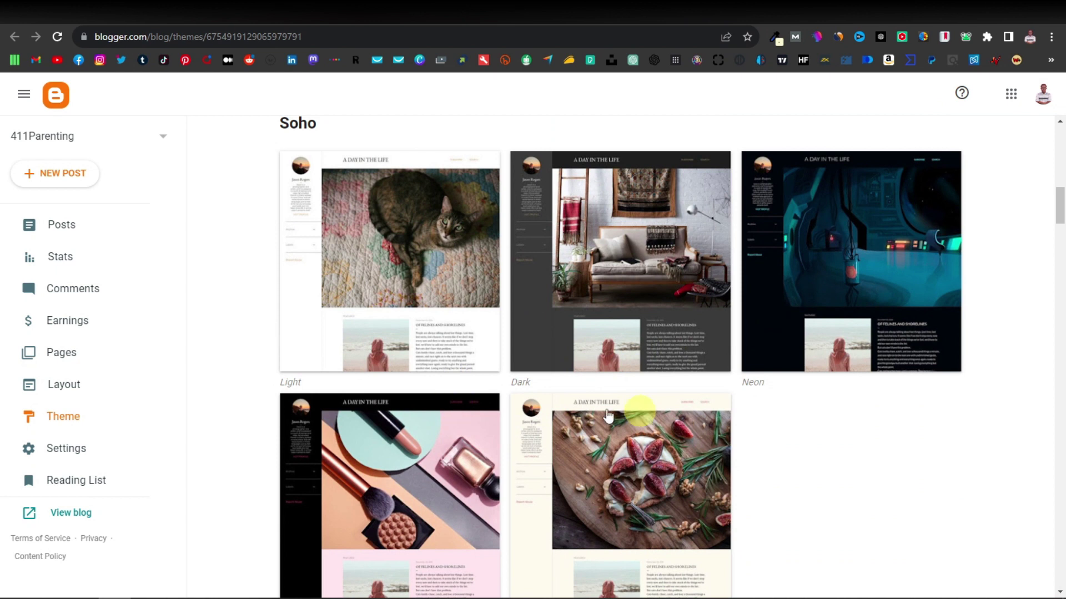
scroll(607, 413, down, 6)
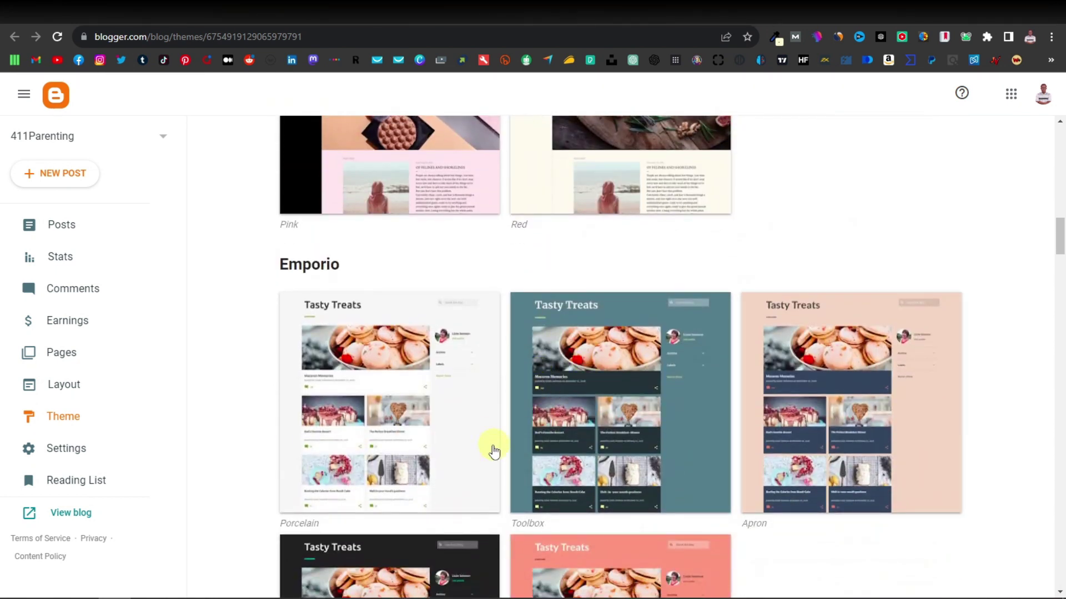
scroll(494, 451, down, 2)
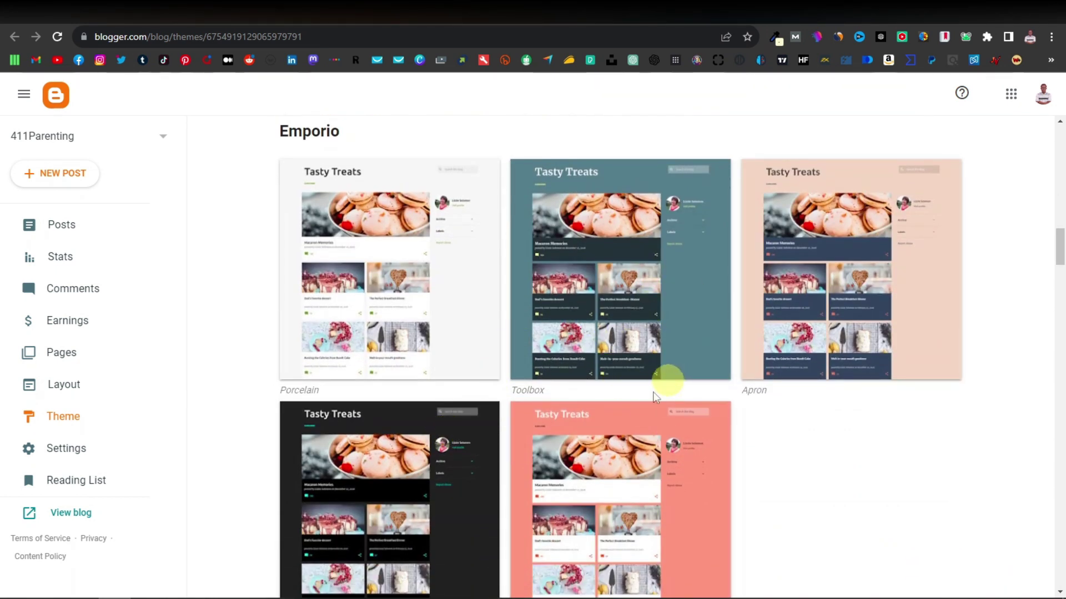
scroll(722, 377, up, 1)
scroll(528, 338, down, 6)
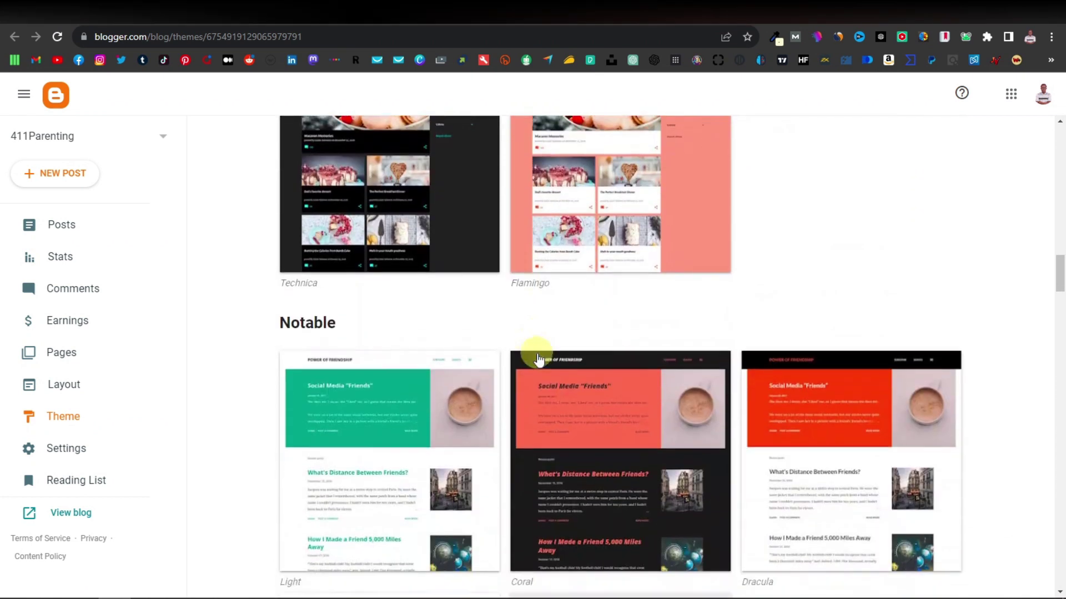
scroll(537, 360, down, 7)
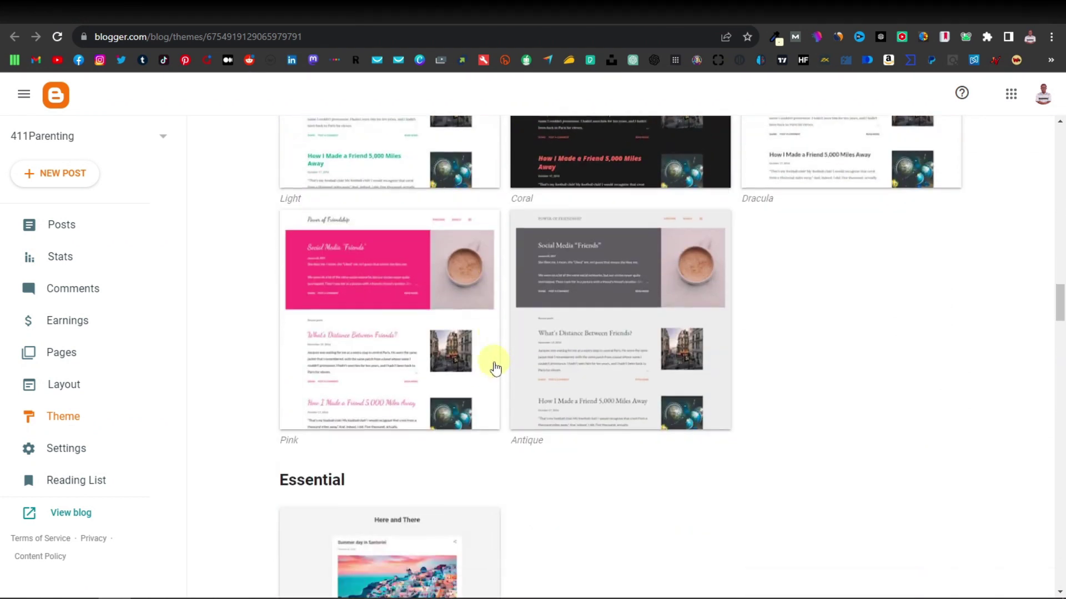
scroll(495, 367, down, 13)
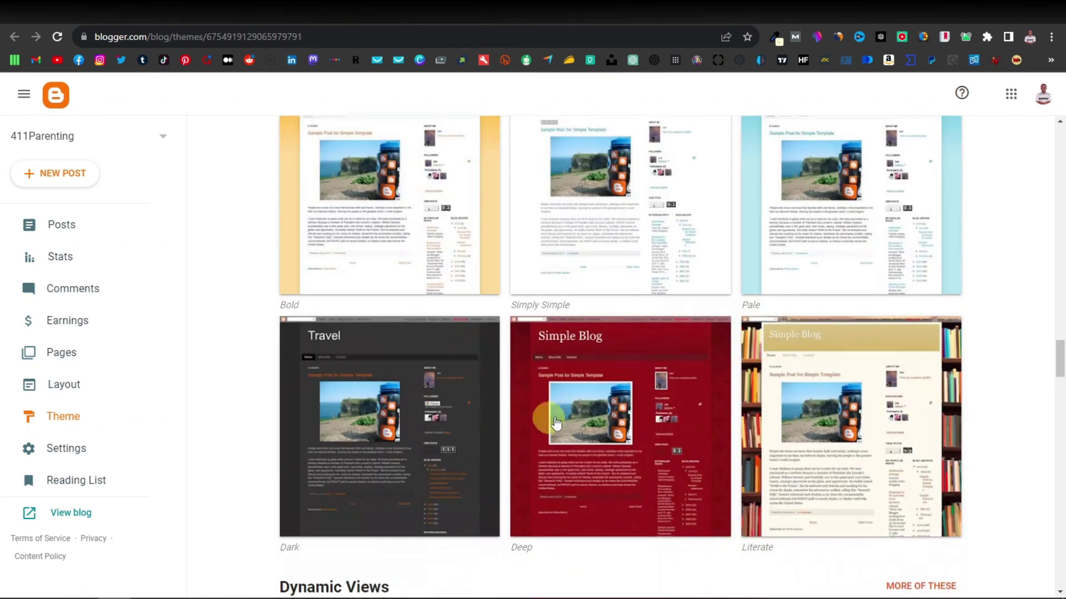
scroll(555, 422, down, 8)
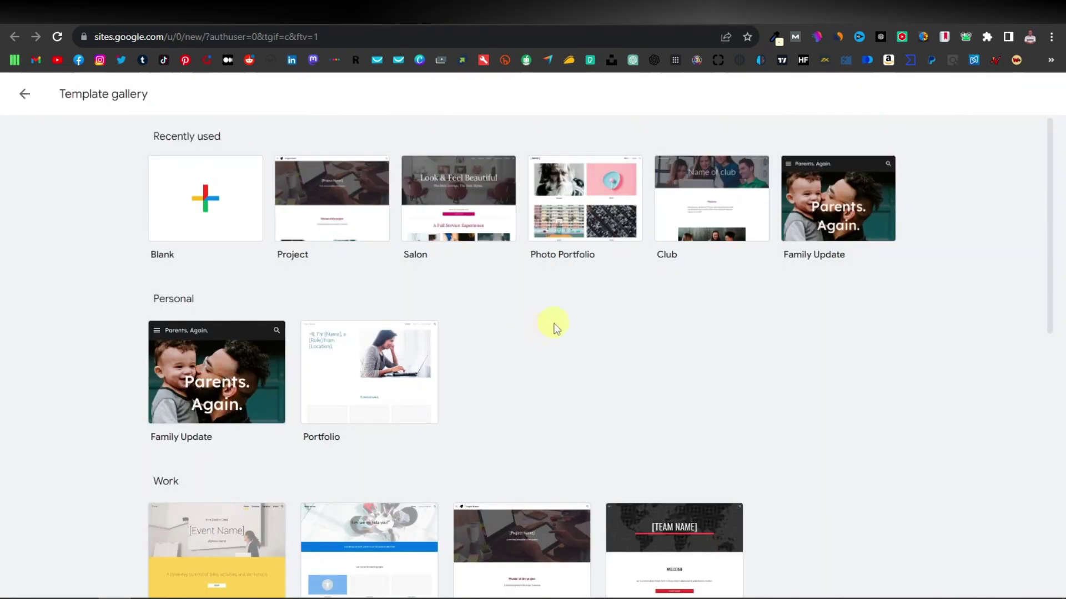
scroll(549, 327, down, 10)
scroll(547, 324, up, 10)
scroll(255, 309, down, 1)
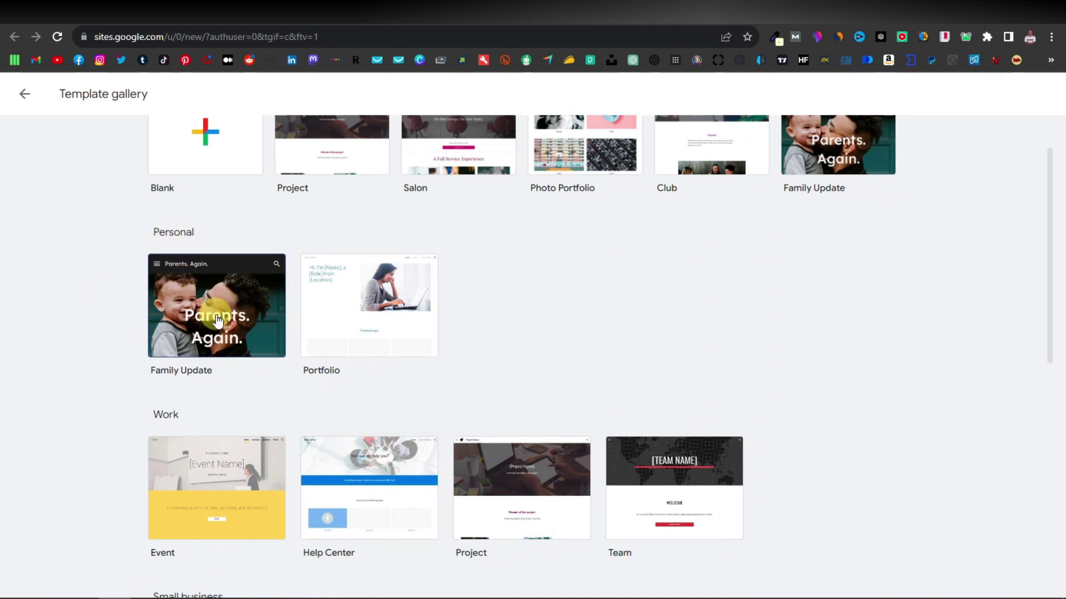
scroll(194, 335, down, 2)
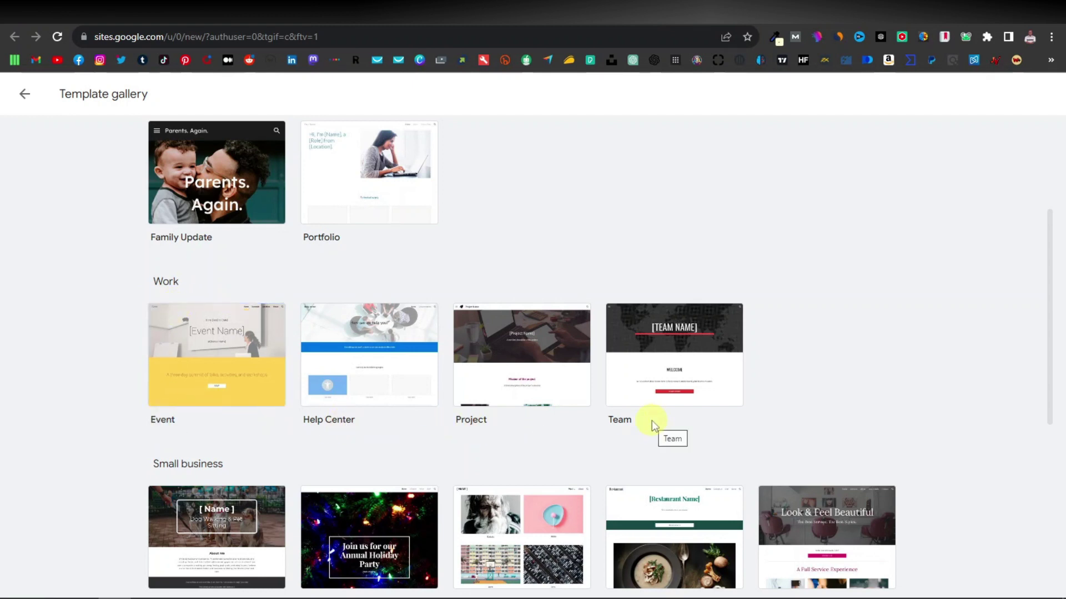
scroll(652, 421, down, 3)
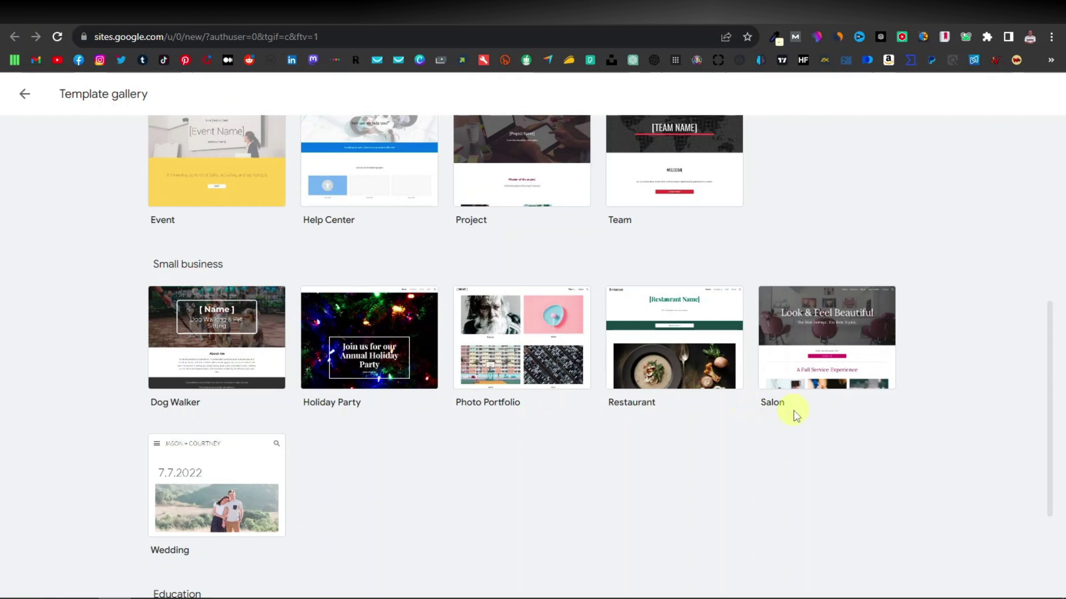
scroll(255, 487, down, 3)
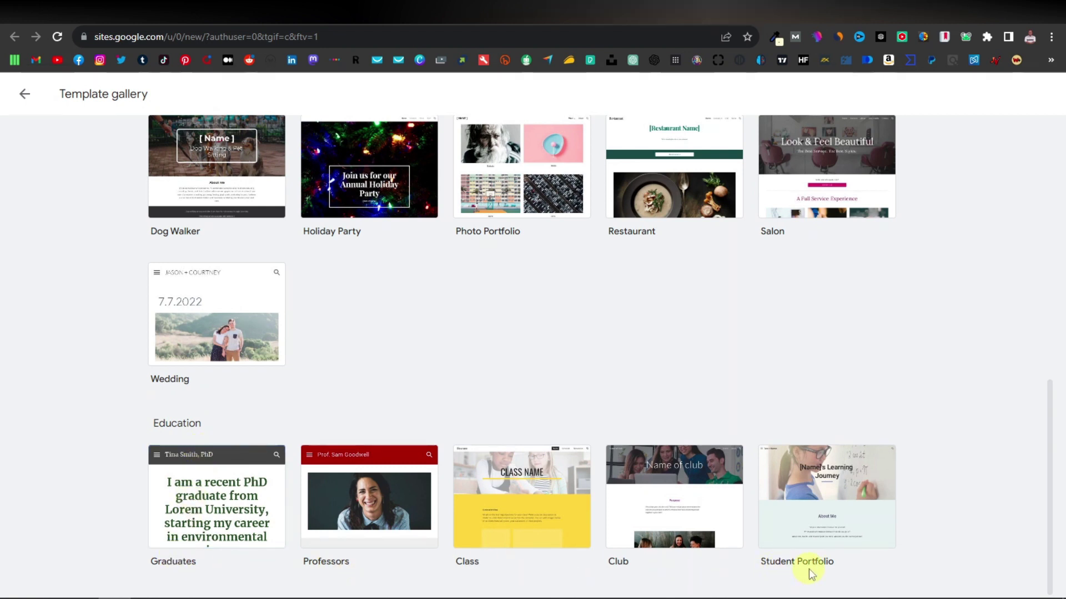
scroll(511, 374, up, 10)
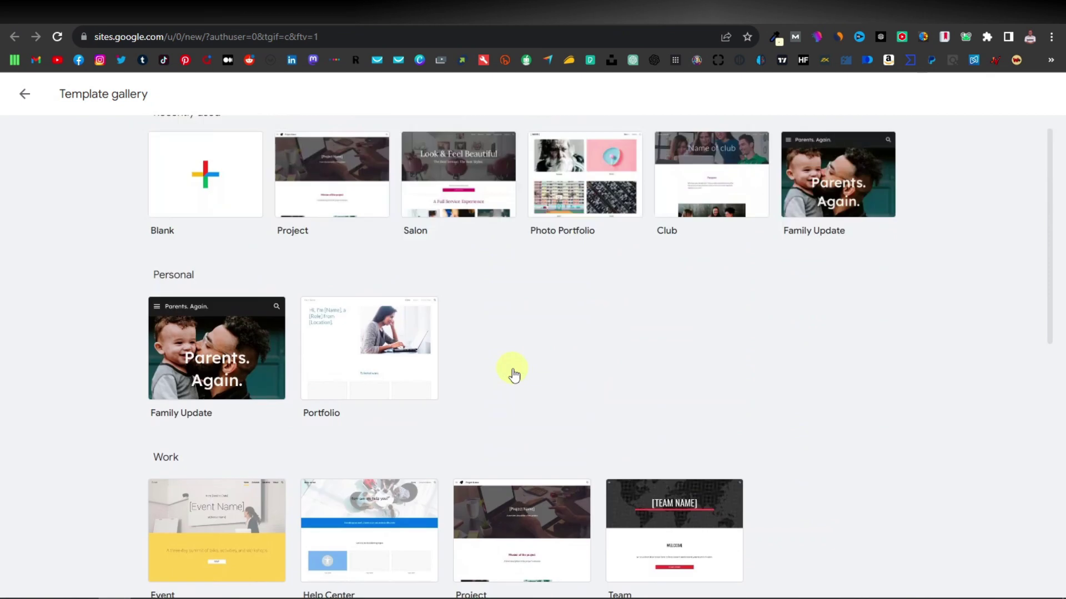
scroll(555, 369, down, 1)
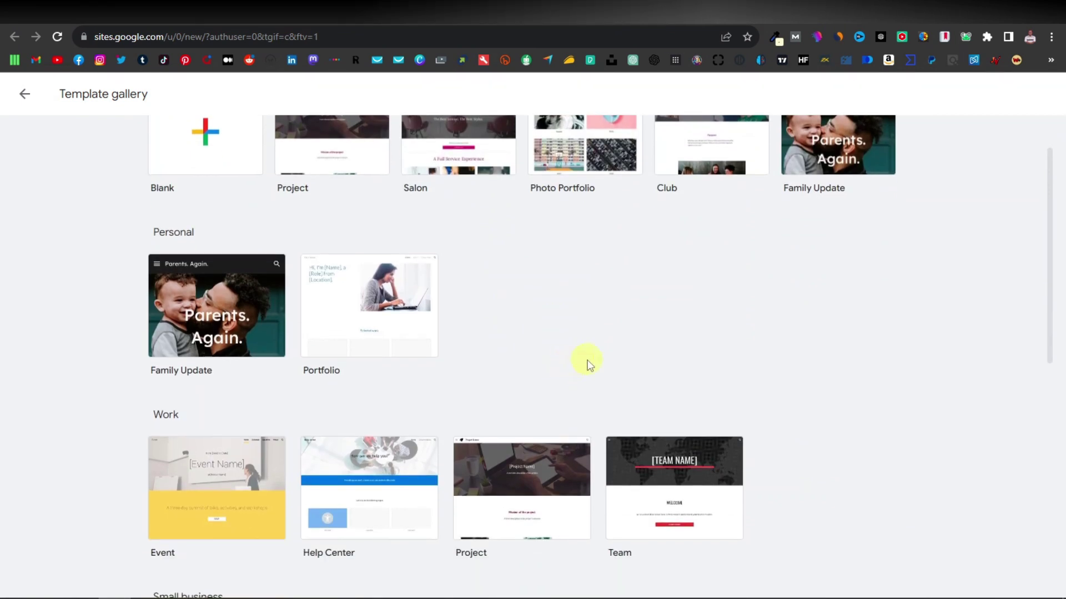
scroll(593, 362, down, 3)
scroll(598, 363, down, 6)
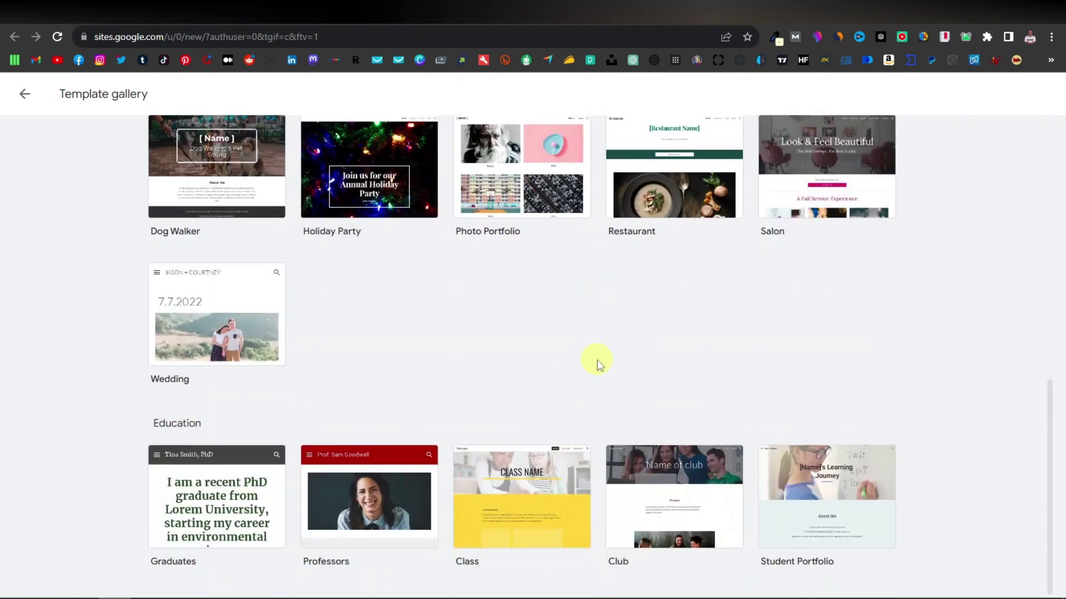
scroll(598, 363, up, 10)
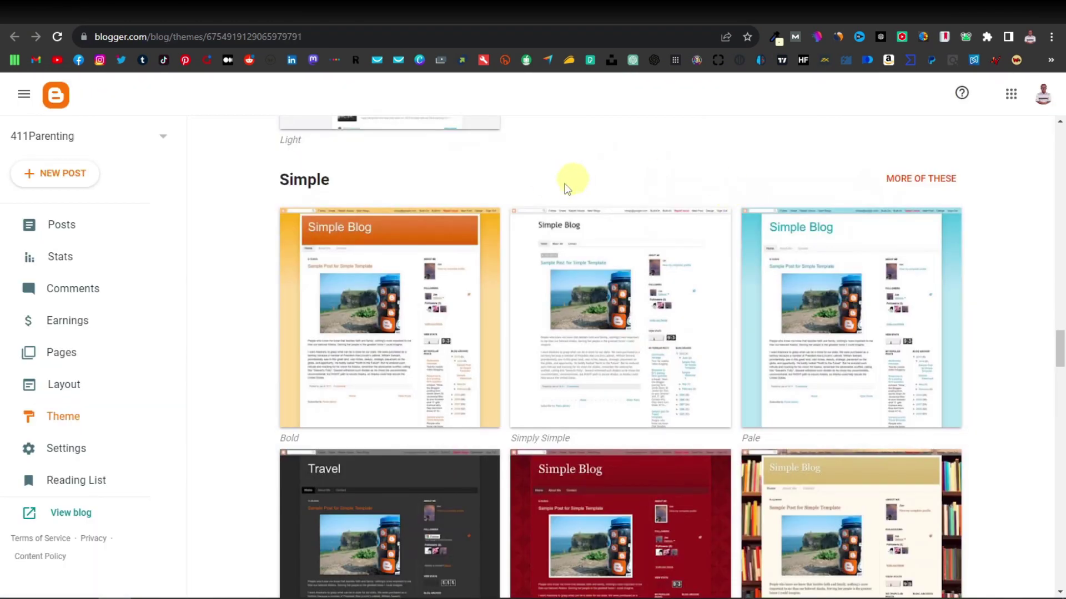
scroll(575, 179, down, 5)
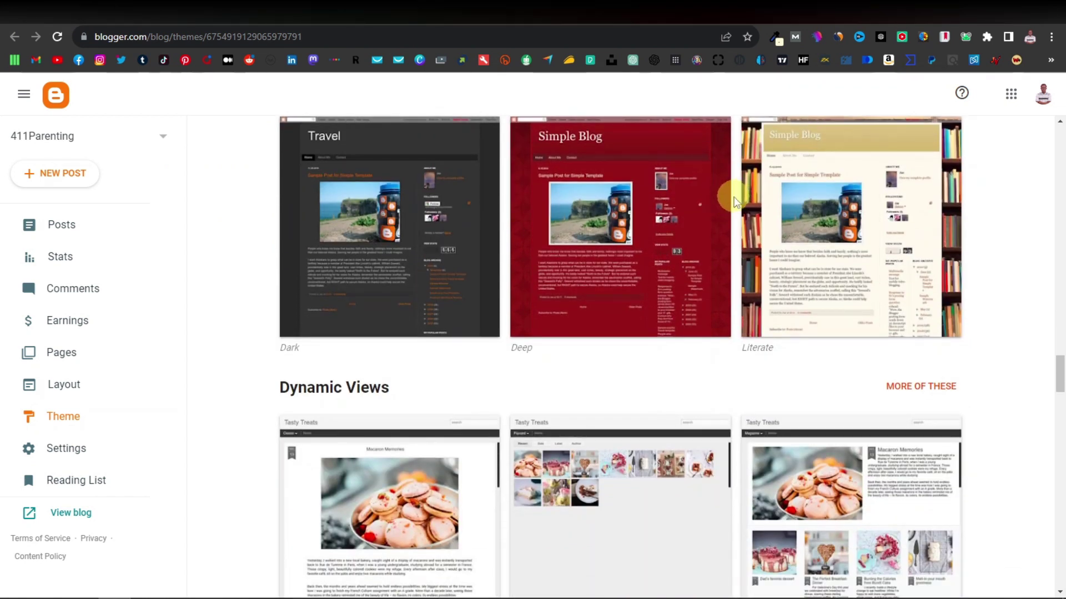
scroll(734, 200, down, 3)
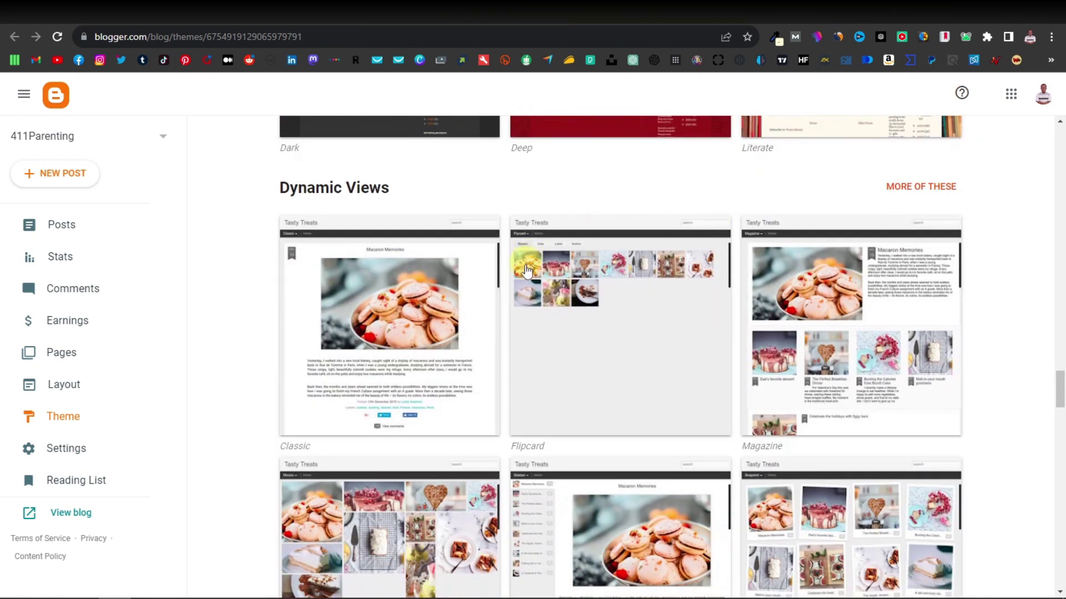
scroll(516, 272, down, 6)
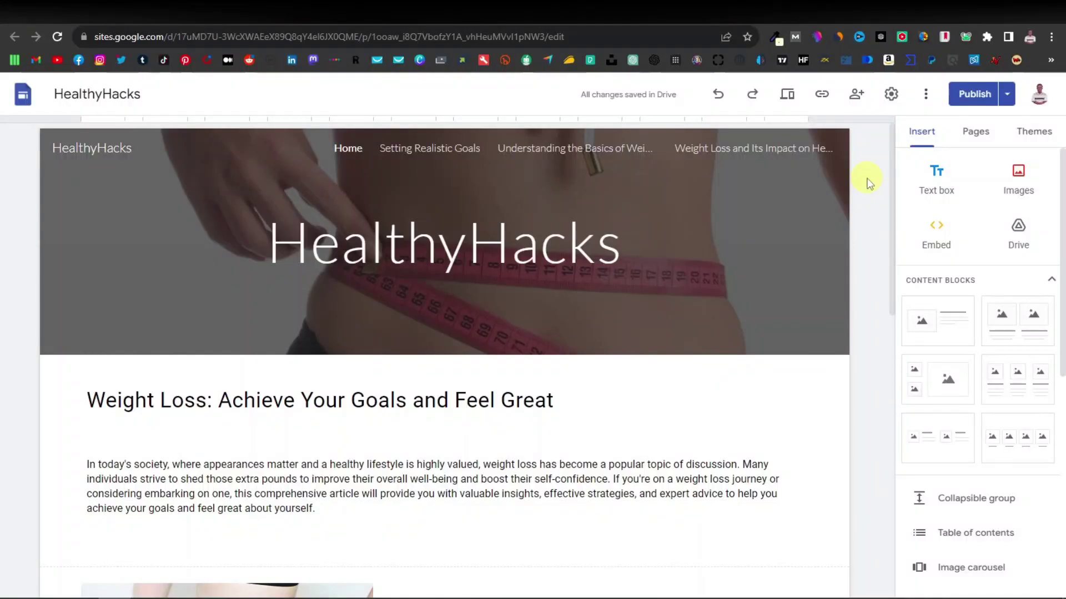
scroll(871, 226, down, 1)
scroll(871, 226, up, 1)
scroll(871, 226, down, 2)
click(654, 248)
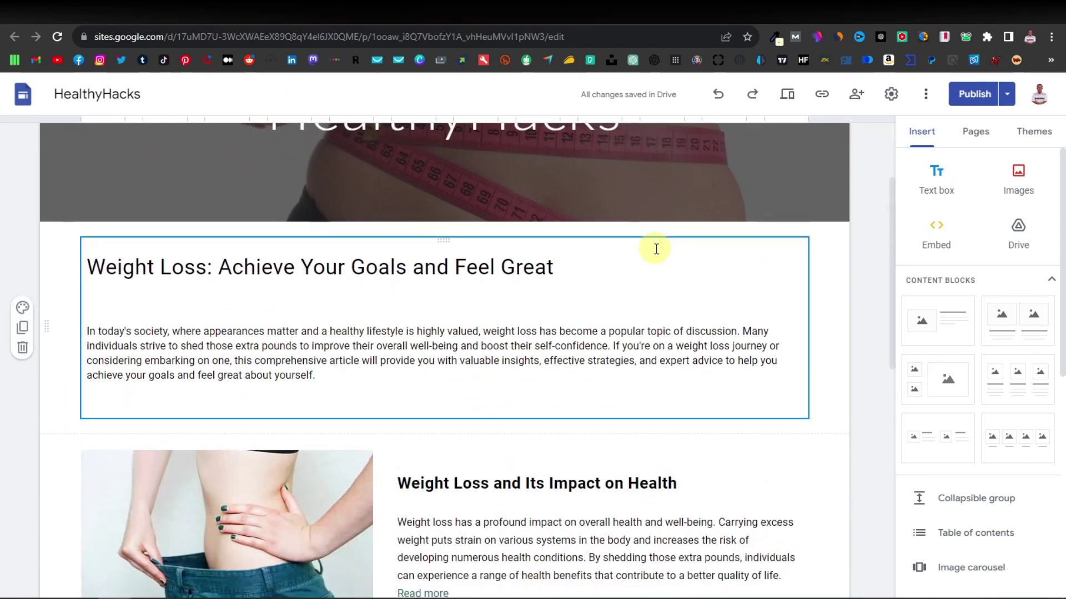
scroll(650, 245, down, 3)
click(465, 256)
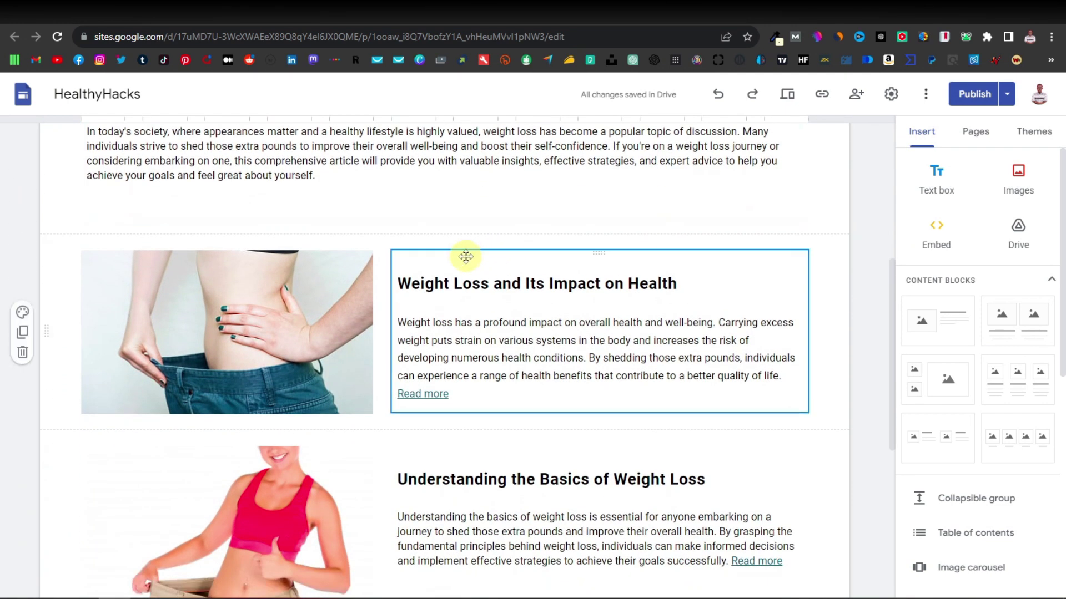
scroll(425, 299, down, 2)
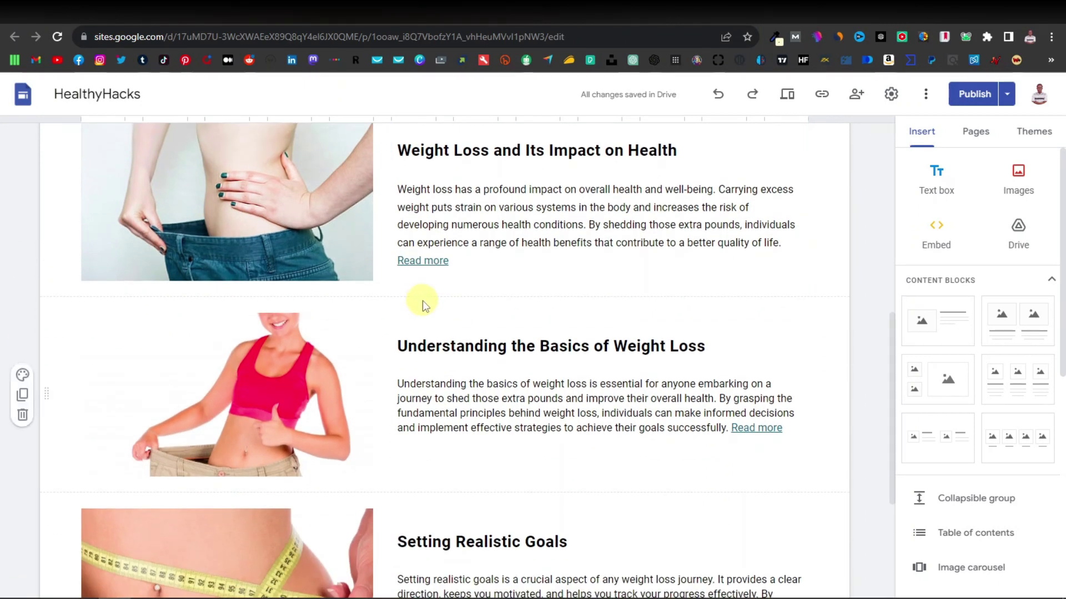
scroll(422, 300, down, 1)
scroll(348, 315, down, 1)
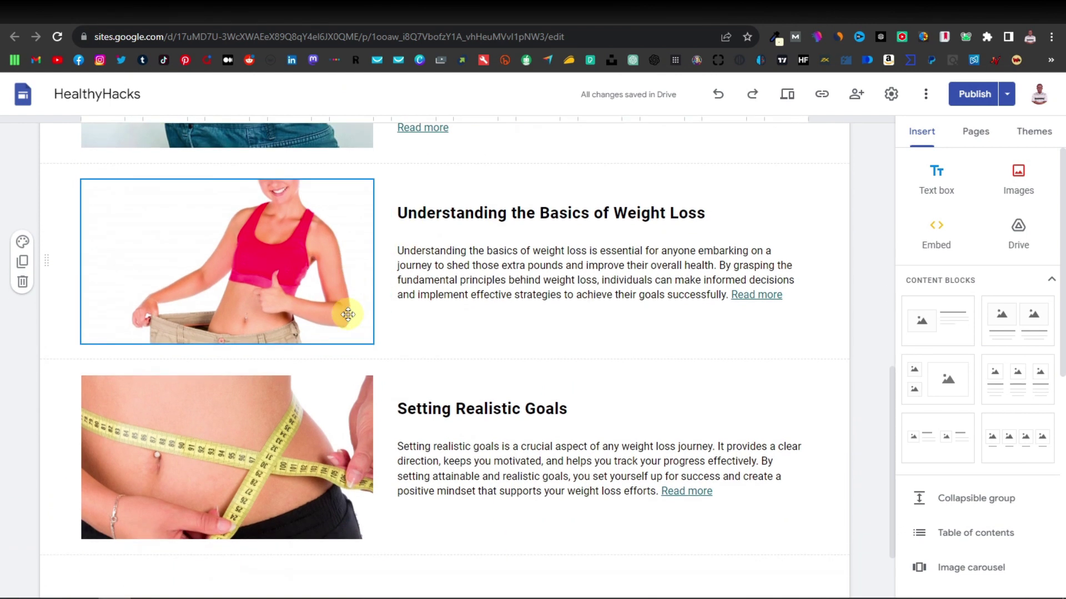
scroll(348, 314, down, 1)
scroll(387, 355, up, 9)
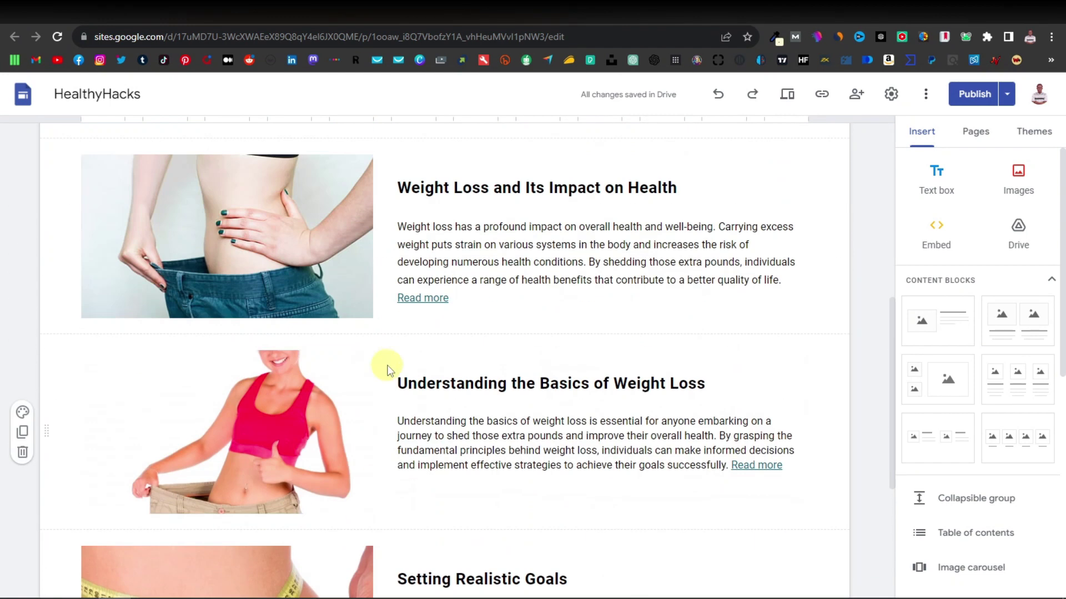
scroll(387, 370, up, 3)
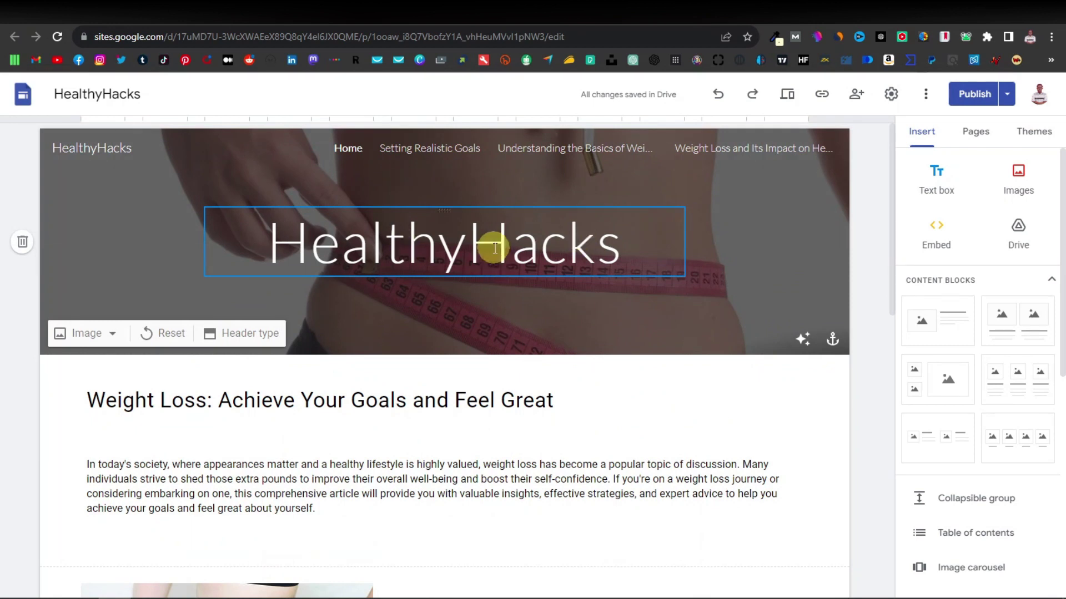
scroll(480, 249, down, 4)
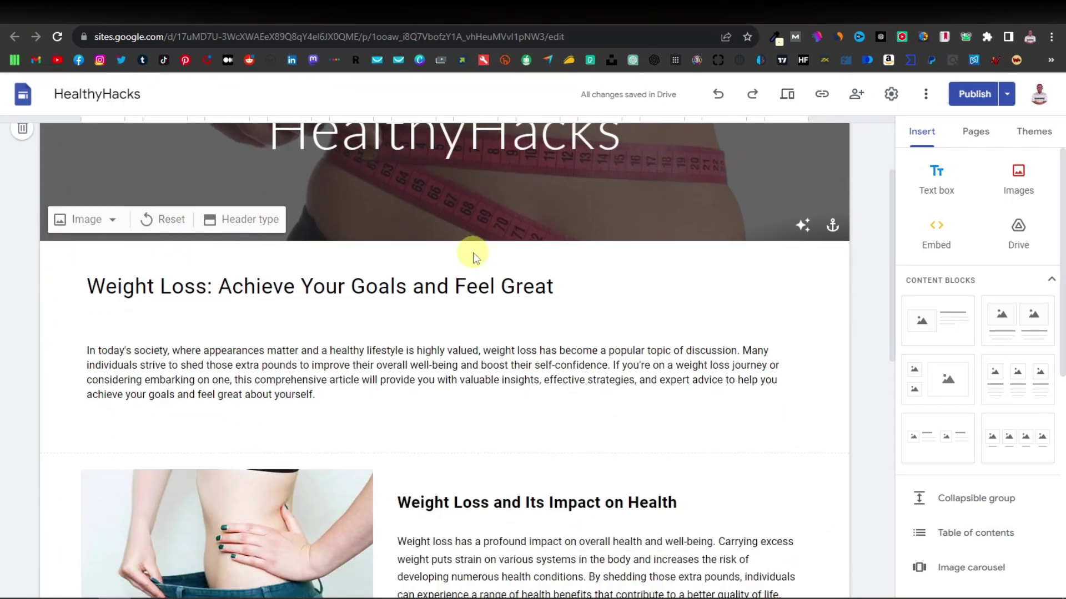
scroll(473, 254, down, 2)
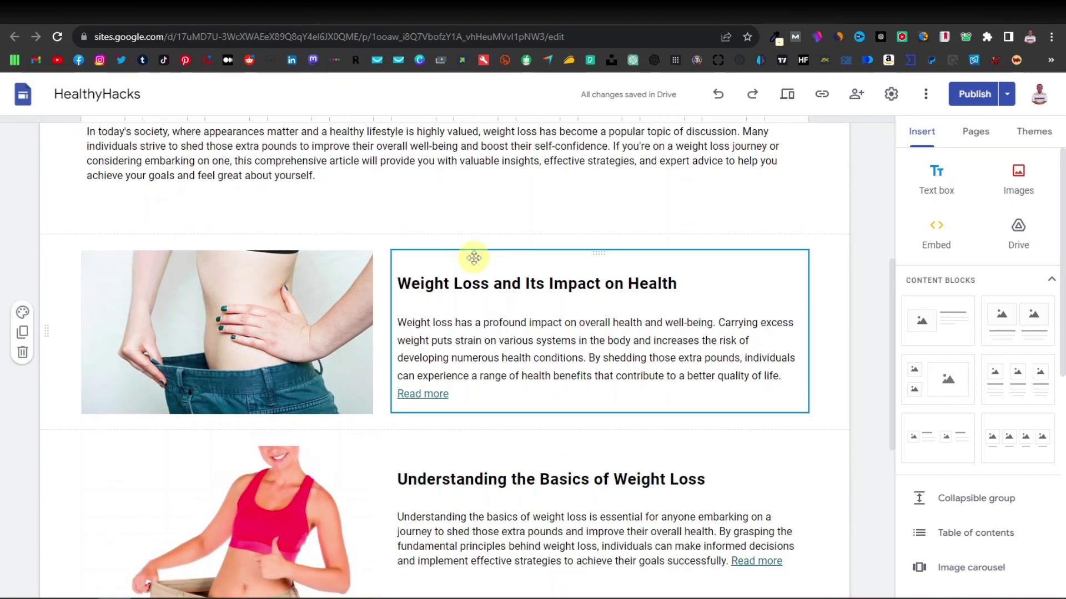
scroll(473, 255, down, 1)
scroll(473, 258, down, 5)
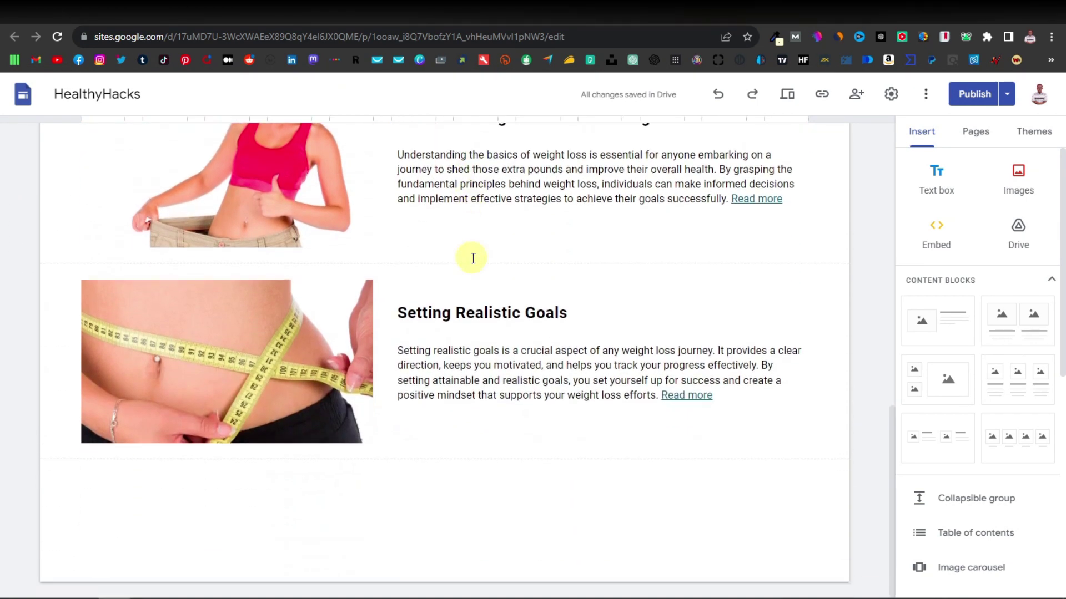
scroll(472, 260, up, 12)
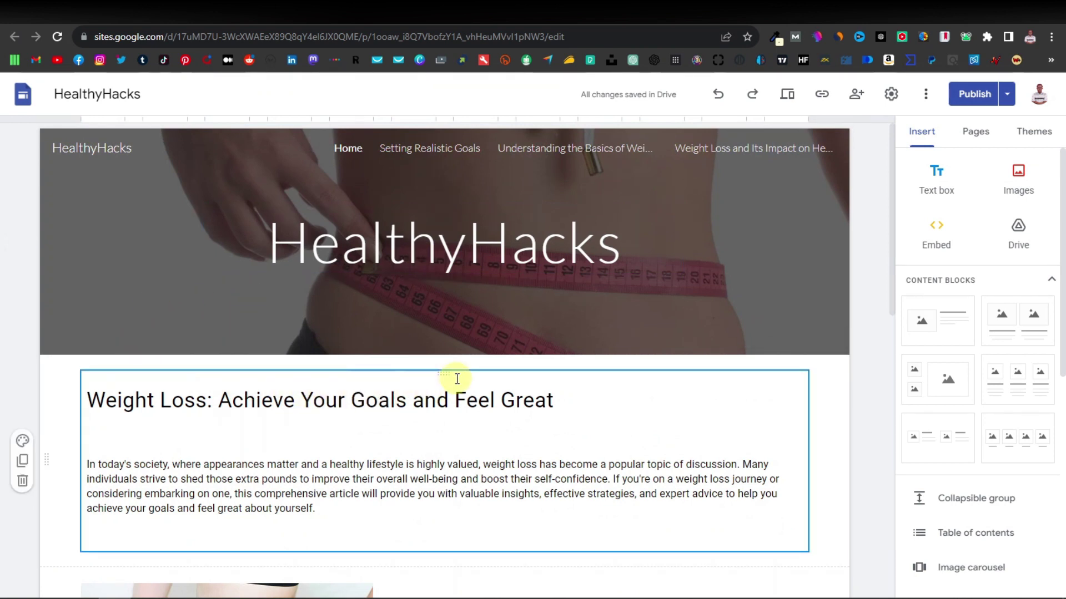
scroll(449, 447, down, 2)
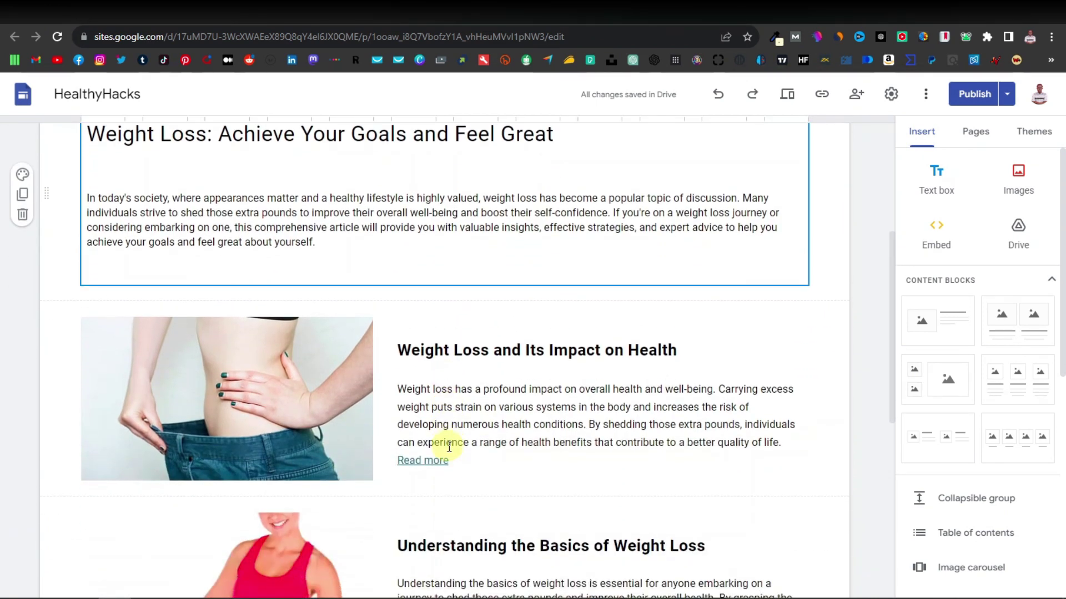
scroll(444, 442, up, 5)
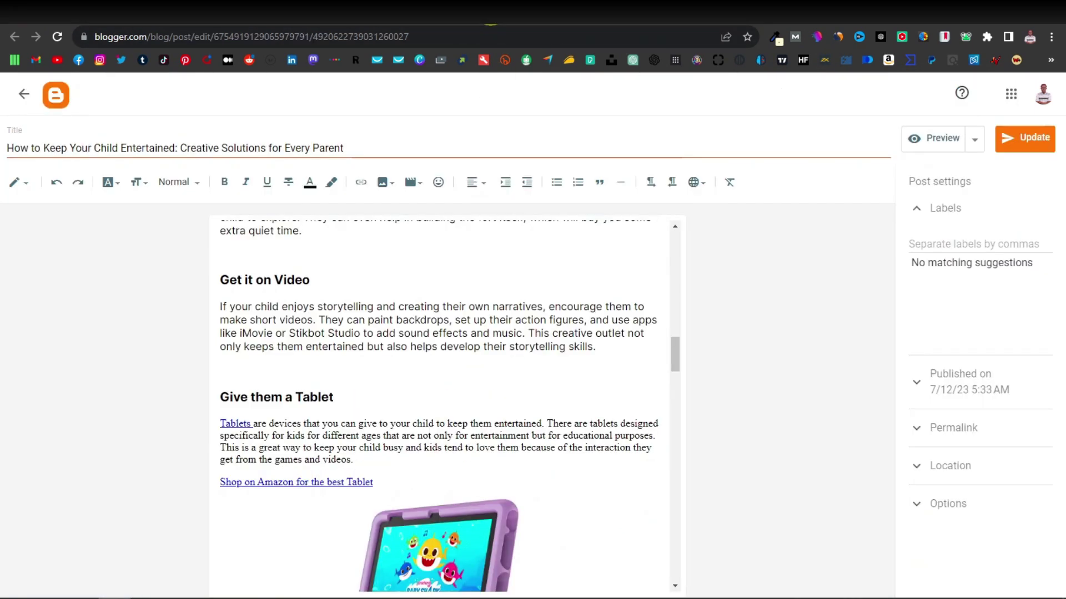
scroll(499, 333, up, 15)
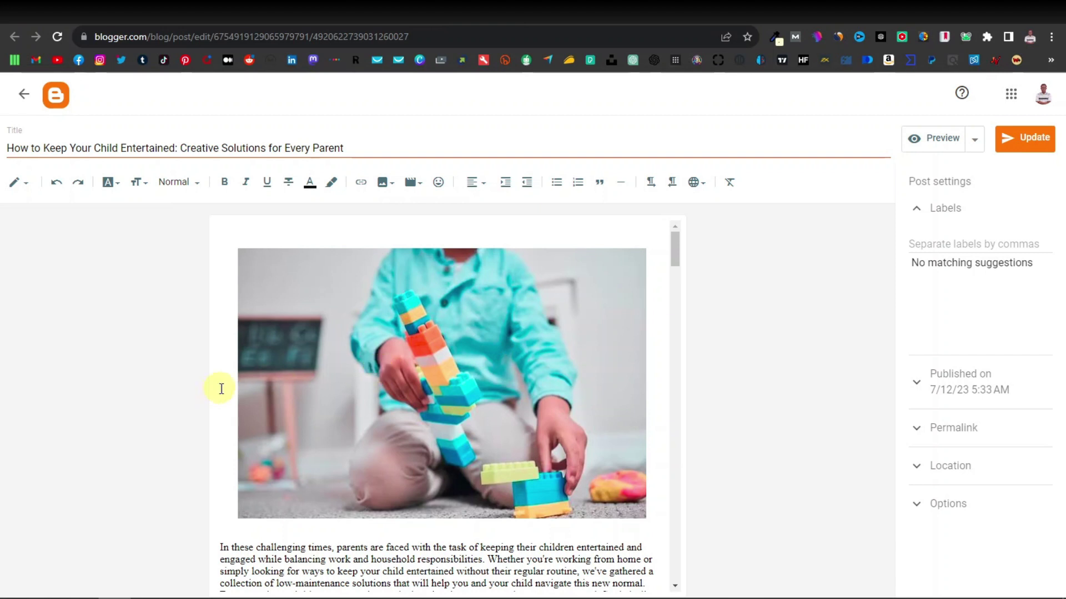
scroll(211, 392, down, 1)
scroll(221, 383, down, 3)
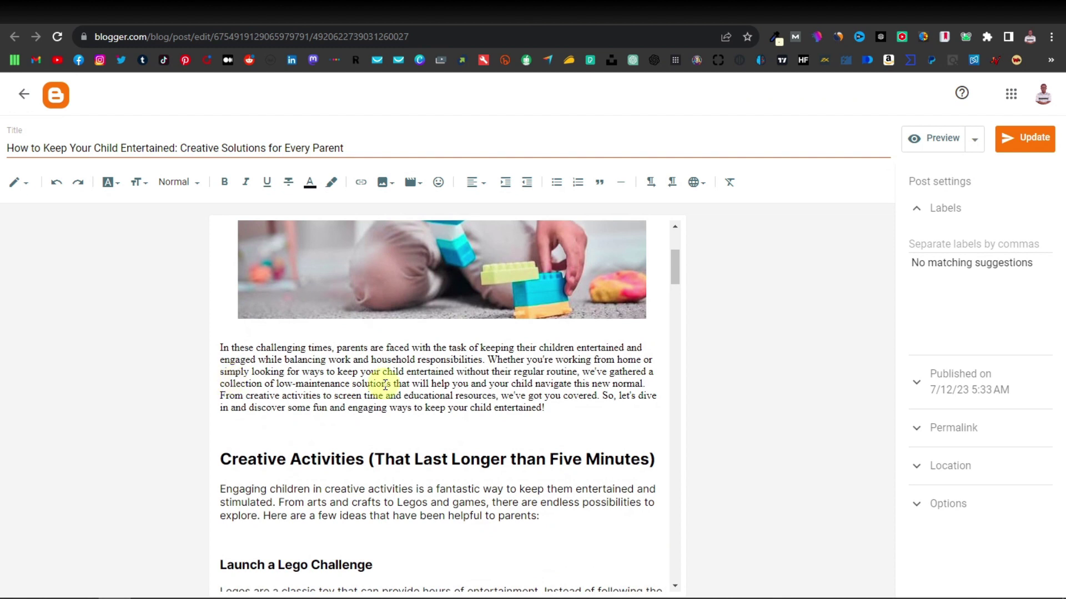
scroll(384, 385, up, 3)
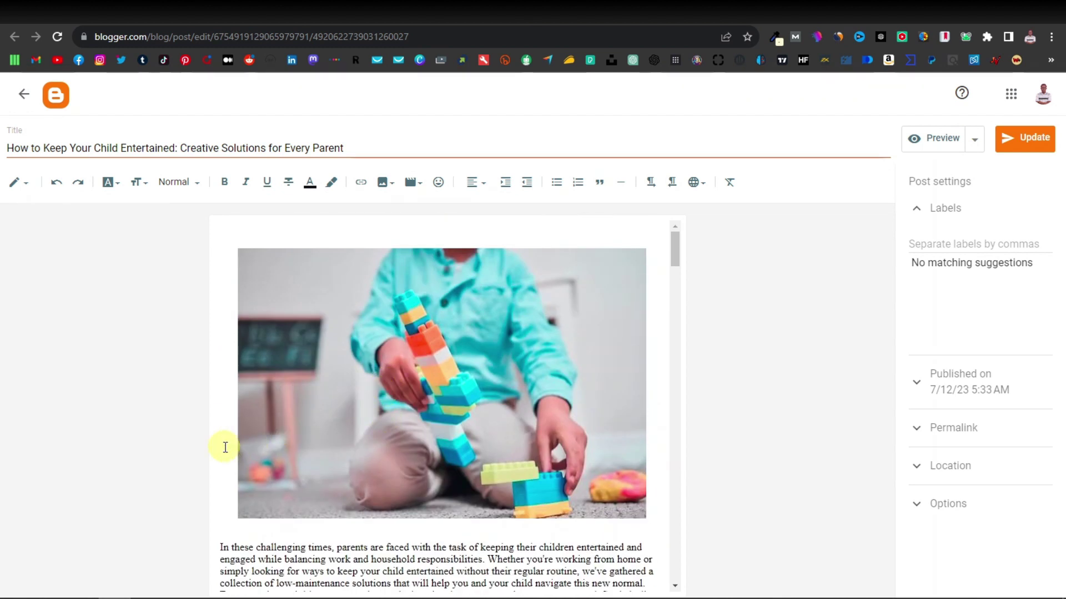
scroll(225, 447, down, 3)
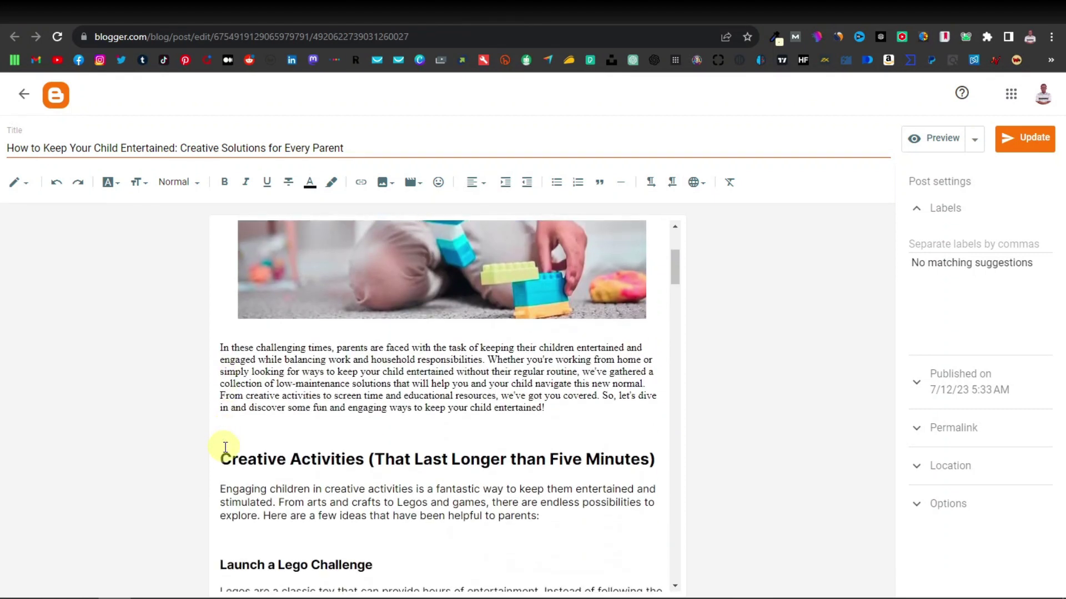
scroll(505, 405, down, 1)
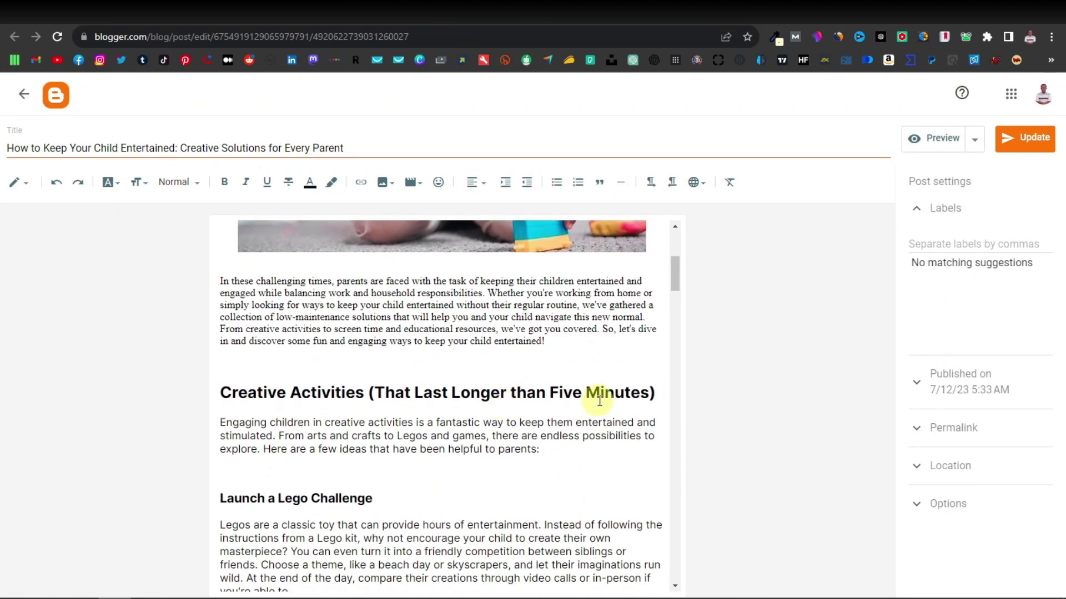
scroll(507, 416, down, 3)
scroll(408, 413, down, 2)
scroll(406, 412, up, 3)
scroll(405, 412, down, 4)
scroll(406, 412, down, 6)
scroll(405, 413, down, 2)
scroll(406, 412, down, 8)
scroll(404, 411, down, 3)
scroll(406, 412, down, 6)
scroll(405, 412, down, 15)
scroll(405, 413, down, 1)
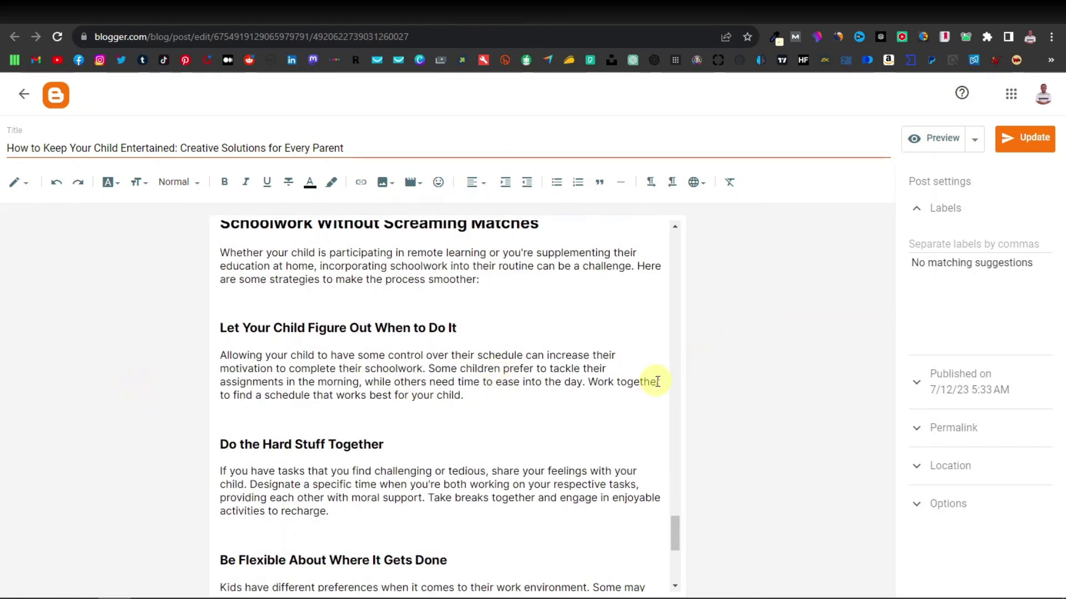
scroll(660, 376, down, 5)
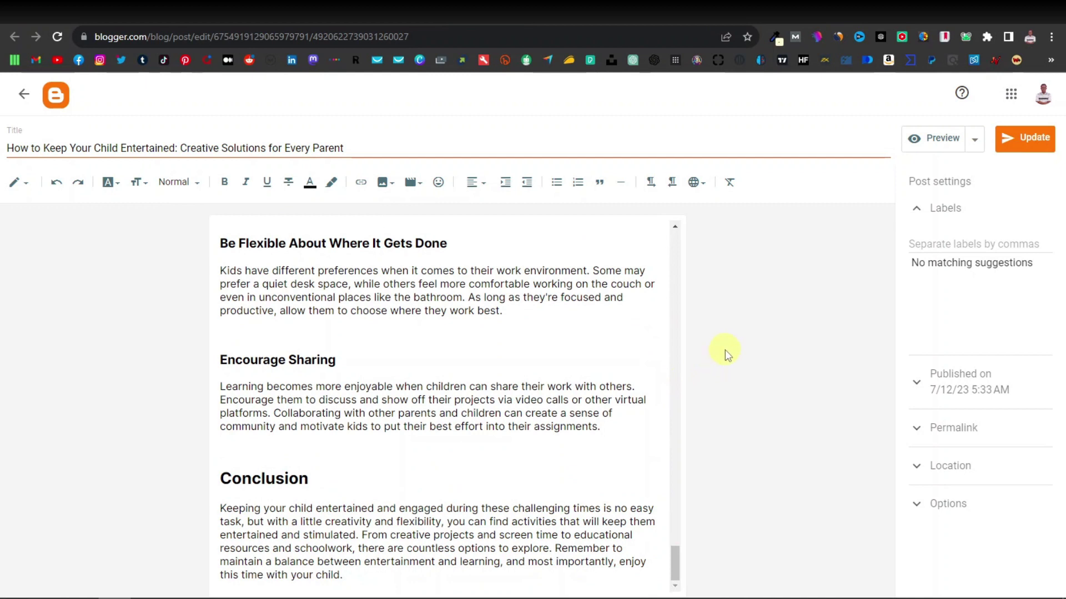
scroll(638, 364, up, 5)
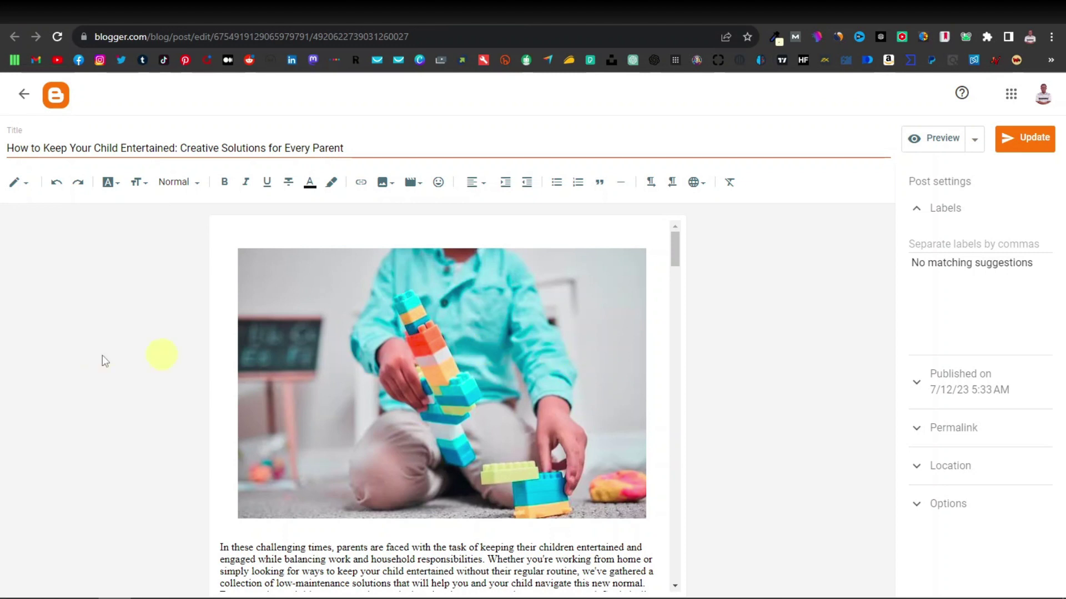
scroll(227, 351, down, 10)
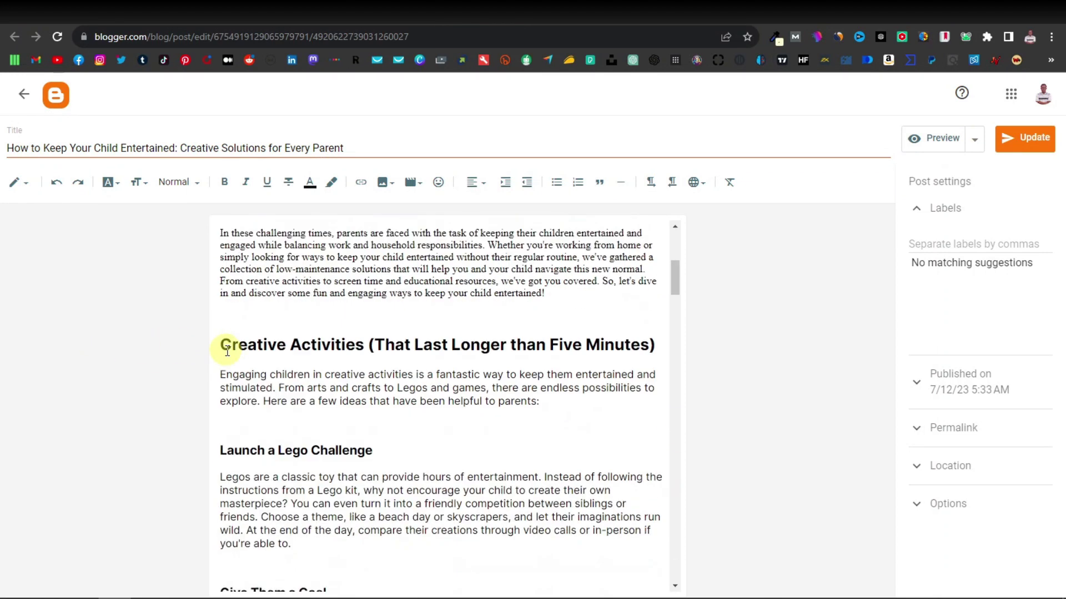
scroll(227, 351, down, 3)
scroll(227, 351, down, 8)
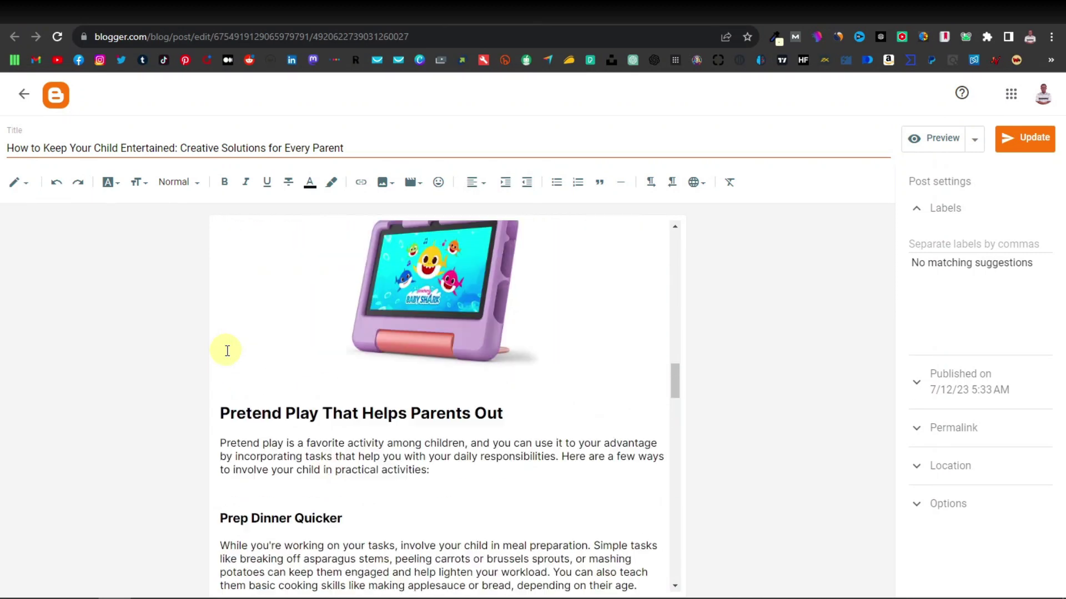
scroll(227, 351, down, 14)
scroll(389, 364, down, 15)
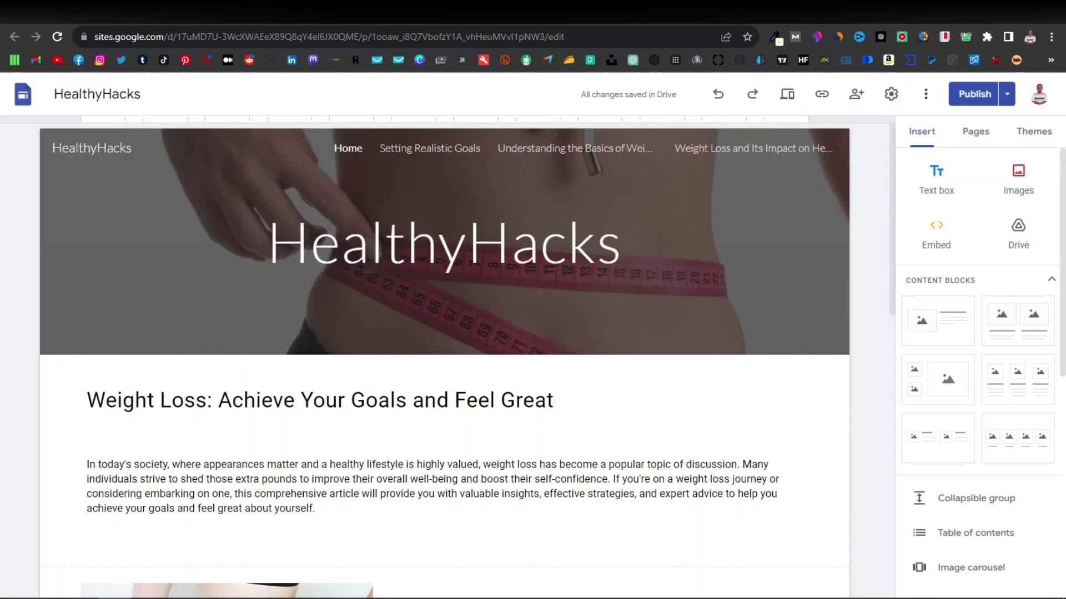
mouse_move(818, 280)
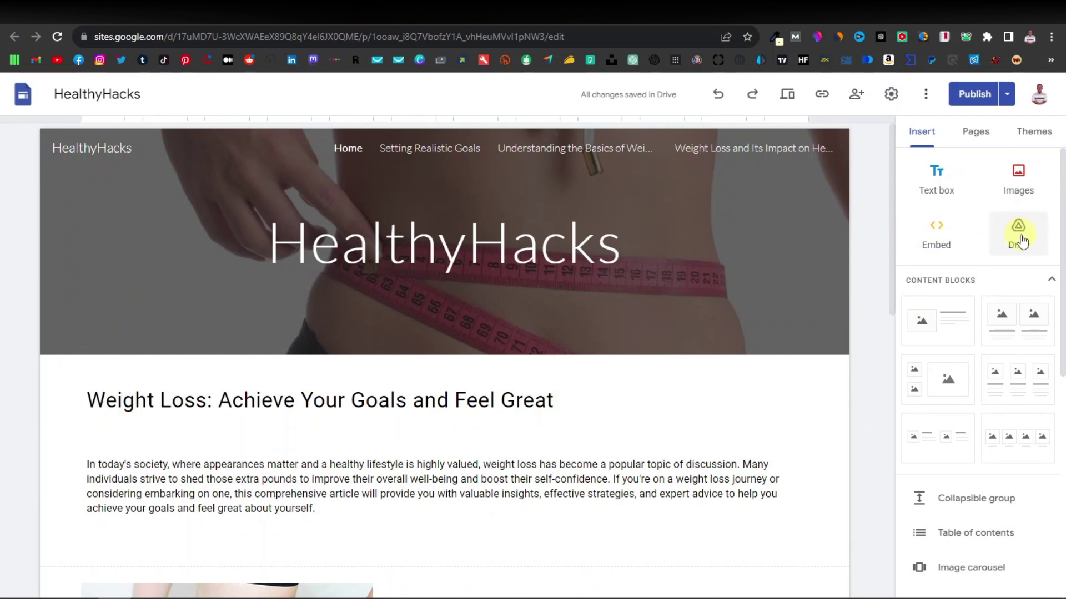
Scroll through the Insert panel's list of elements in the HealthyHacks site
scroll(988, 278, down, 3)
scroll(977, 261, up, 1)
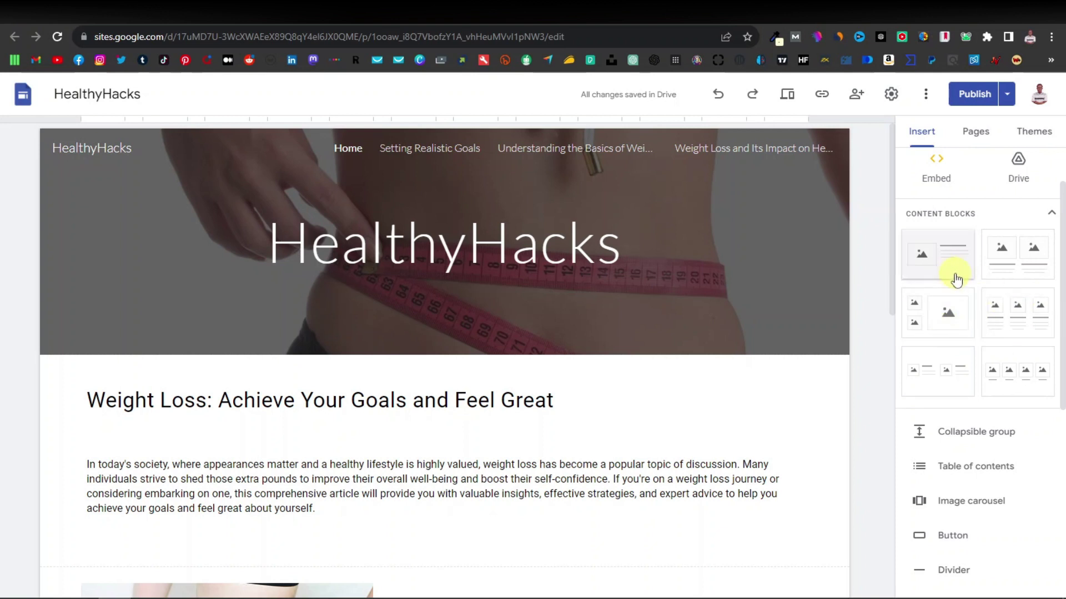
scroll(984, 271, down, 3)
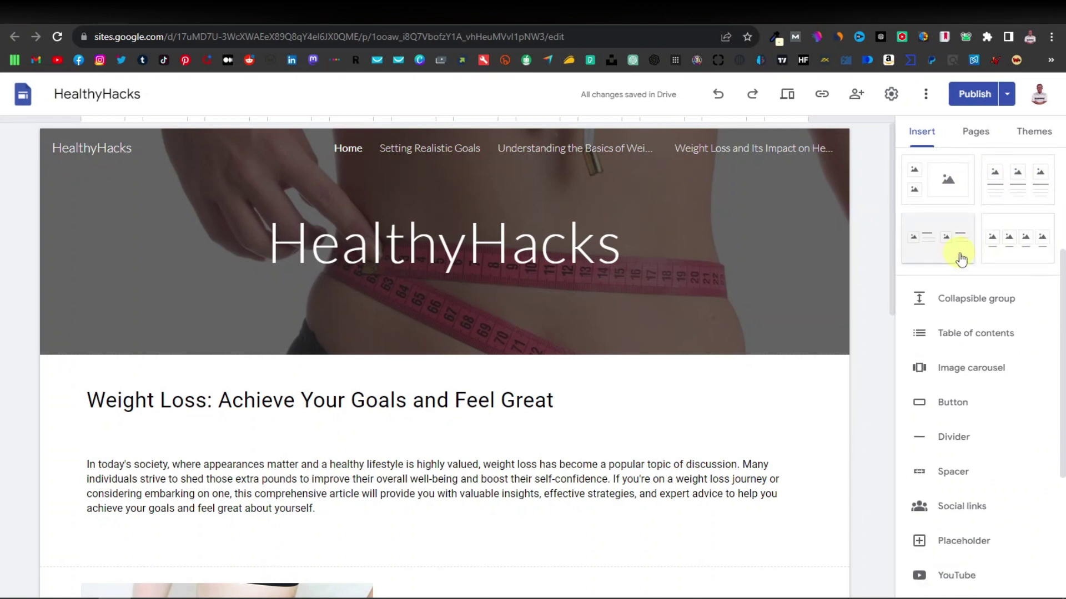
scroll(962, 258, down, 1)
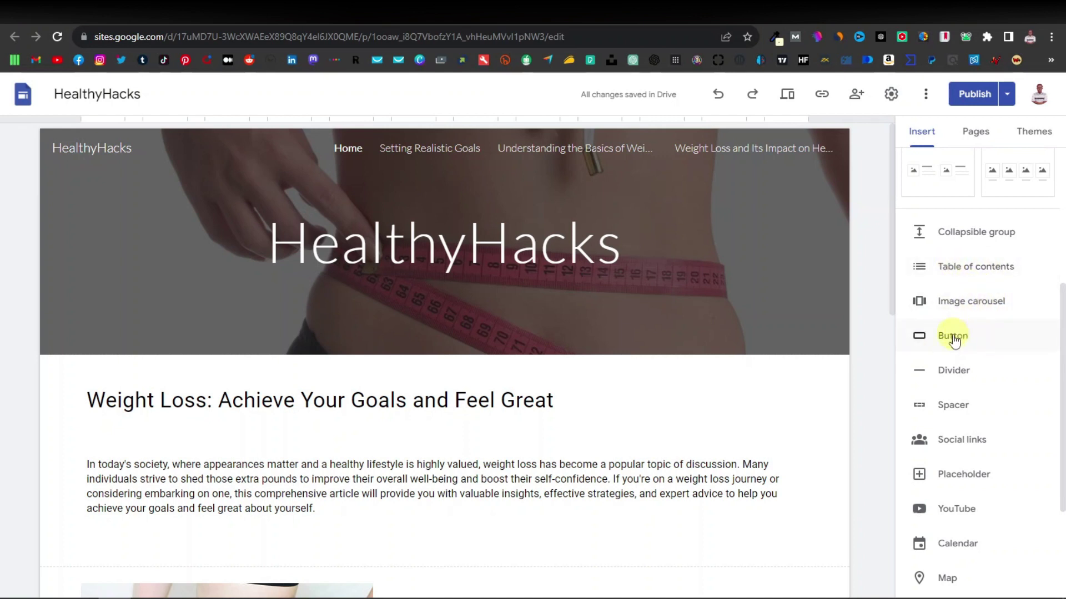
scroll(954, 369, down, 3)
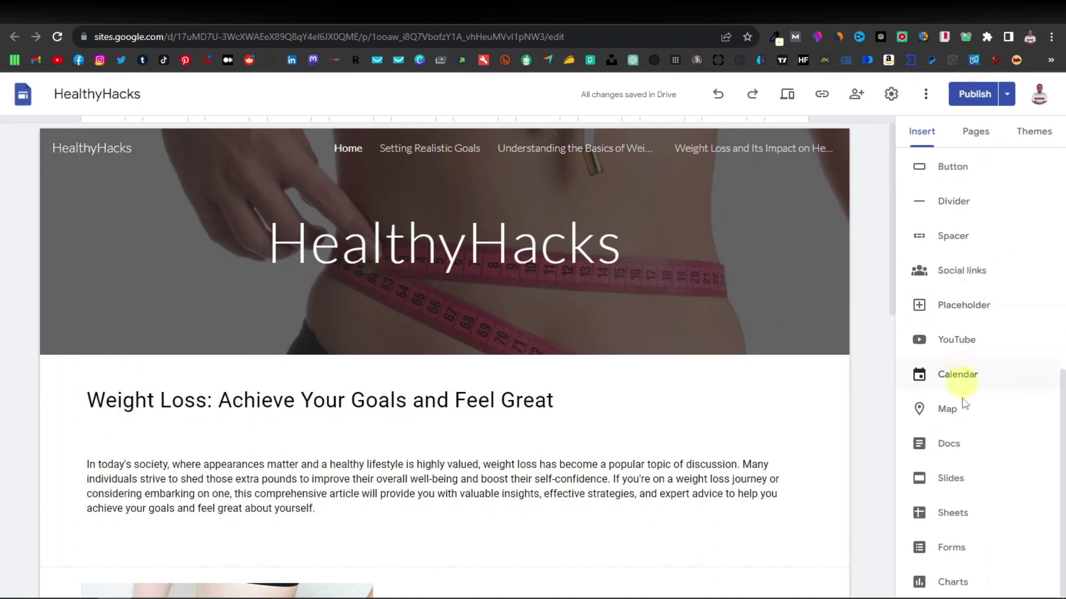
scroll(955, 581, up, 5)
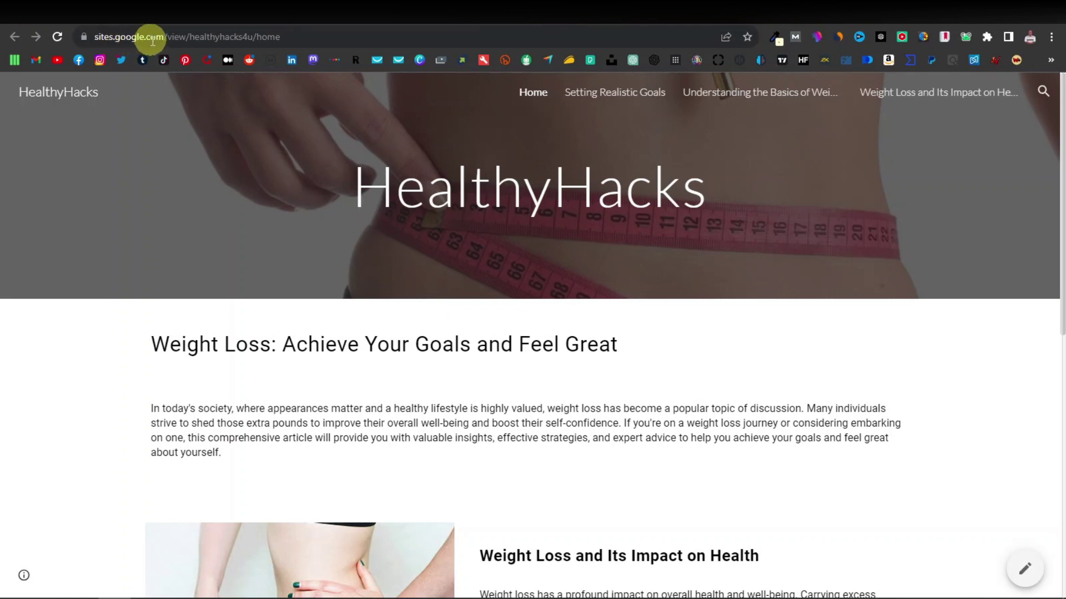
Delete 'view/healthyhacks4u/home' from the web address, leaving only the Google Sites domain
drag(98, 37, 150, 42)
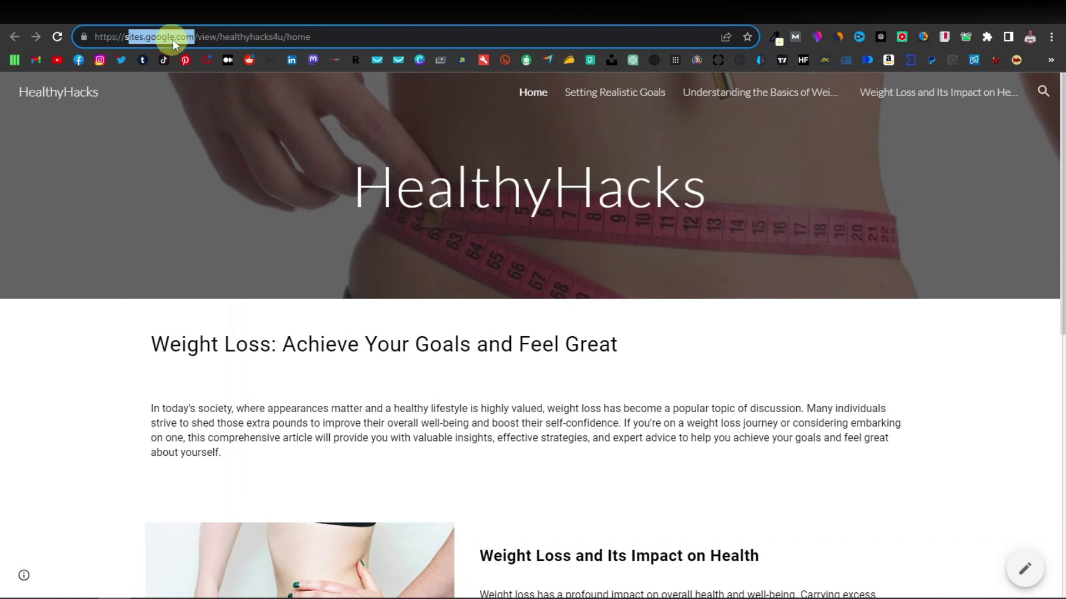
click(187, 39)
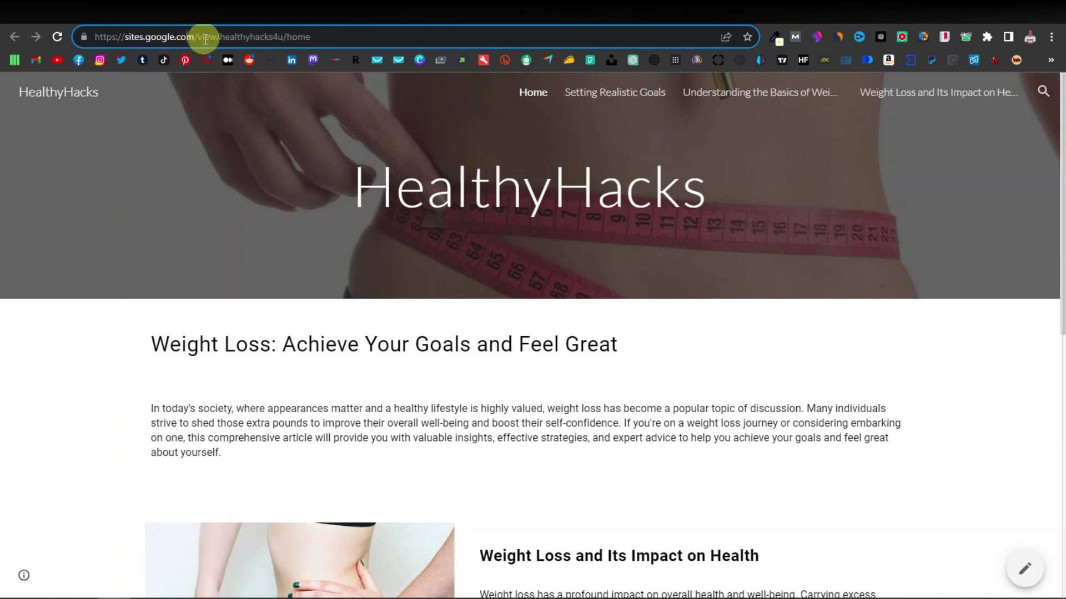
drag(200, 39, 320, 38)
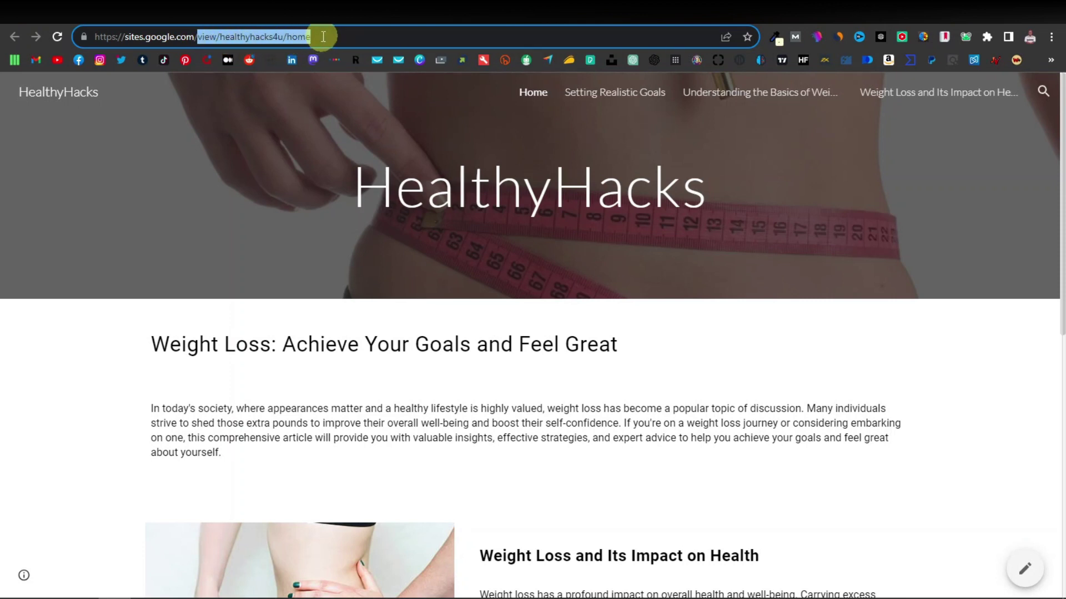
key(BackSpace)
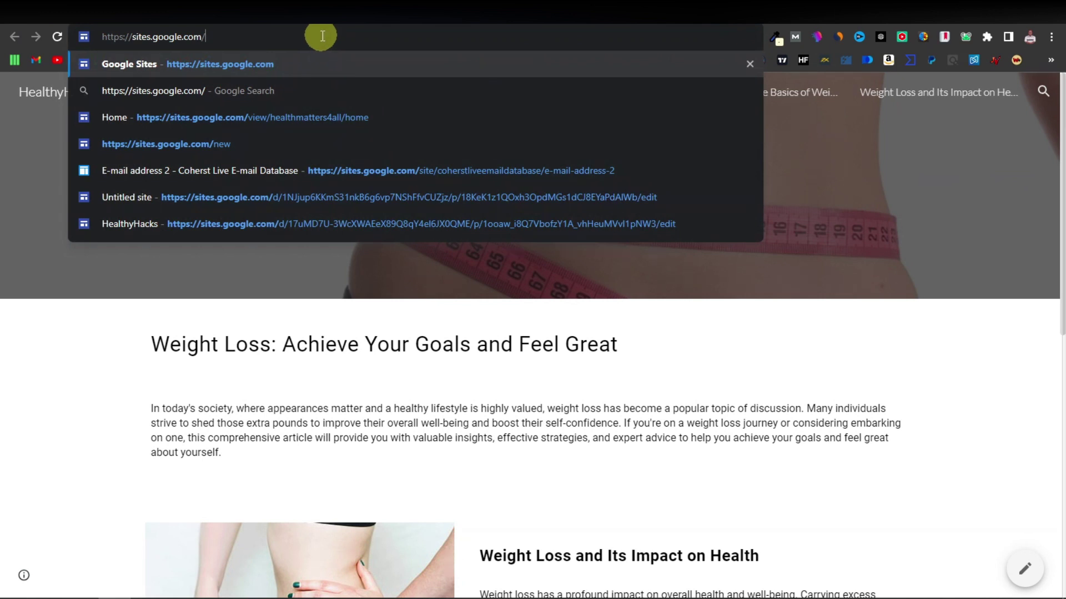
click(223, 38)
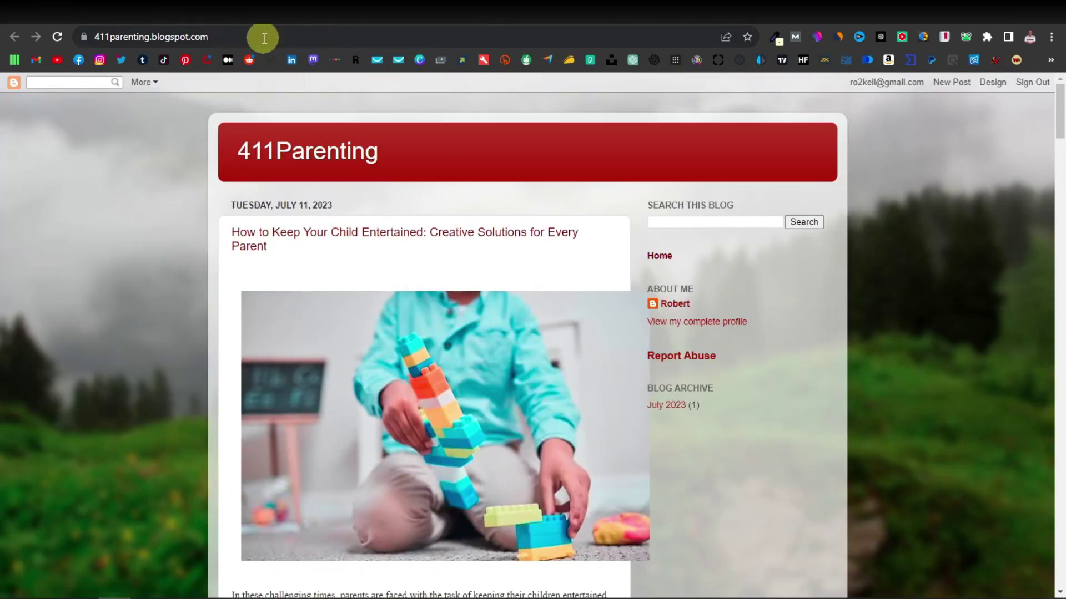
Delete '411parenting' from the blog's blogspot.com address, then go back to the HealthyHacks site
drag(152, 37, 249, 40)
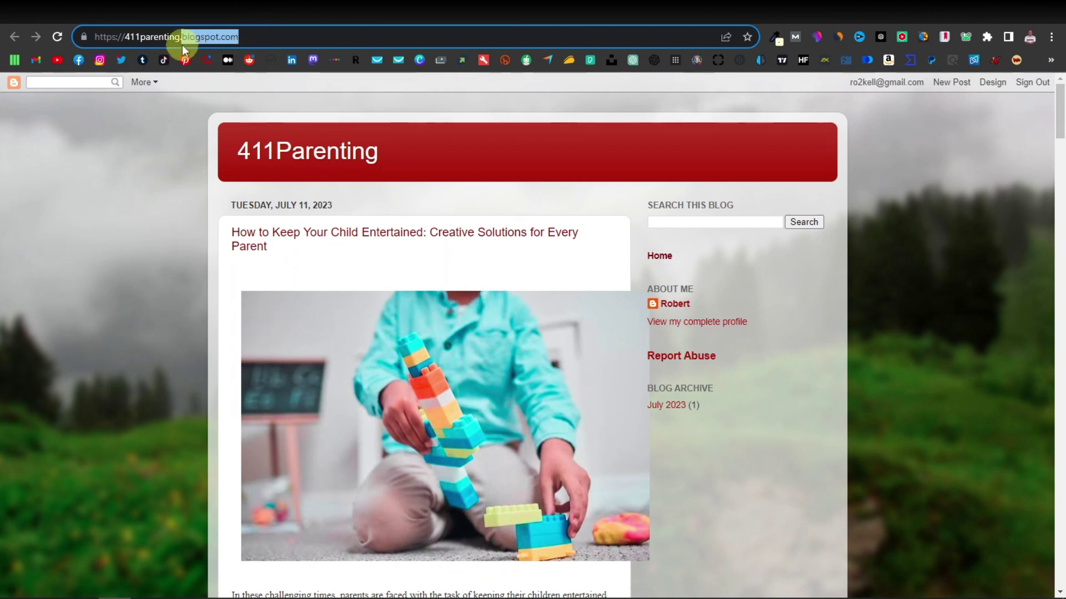
drag(179, 37, 287, 50)
click(220, 36)
click(271, 36)
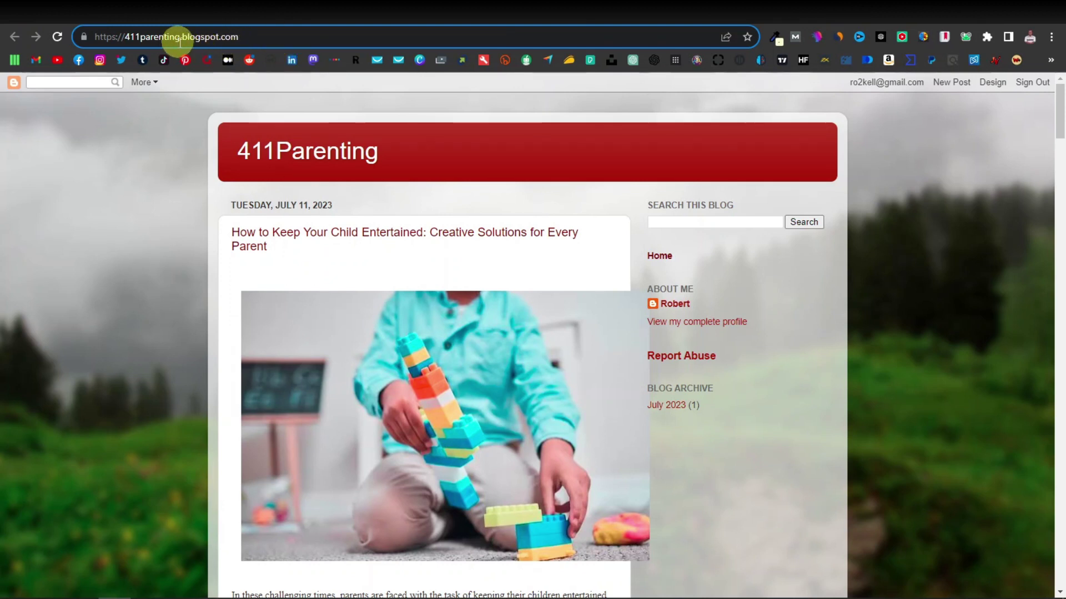
double_click(180, 37)
key(BackSpace)
click(14, 111)
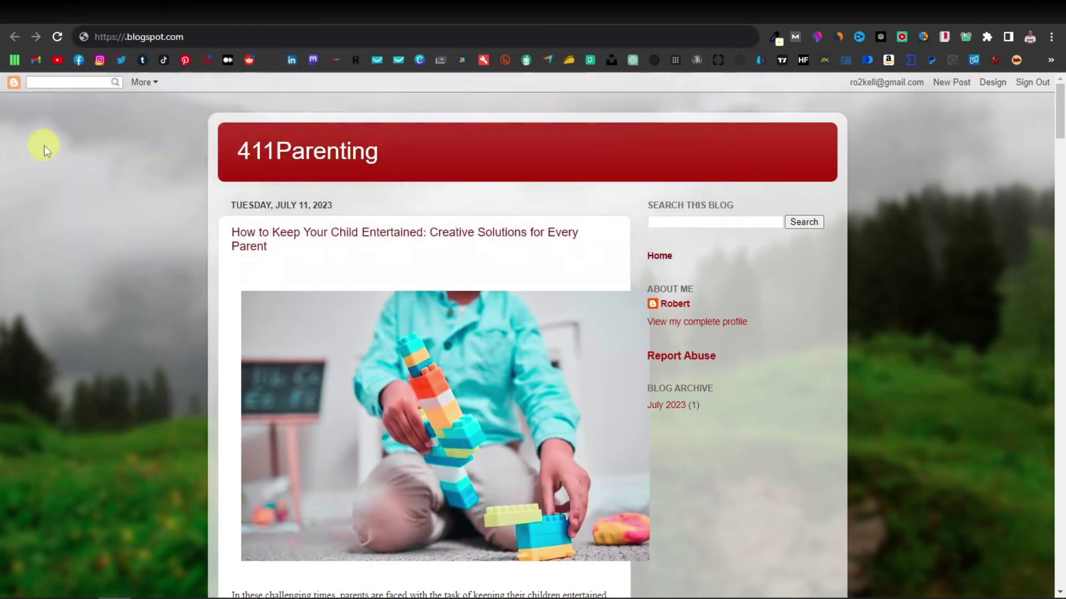
click(218, 39)
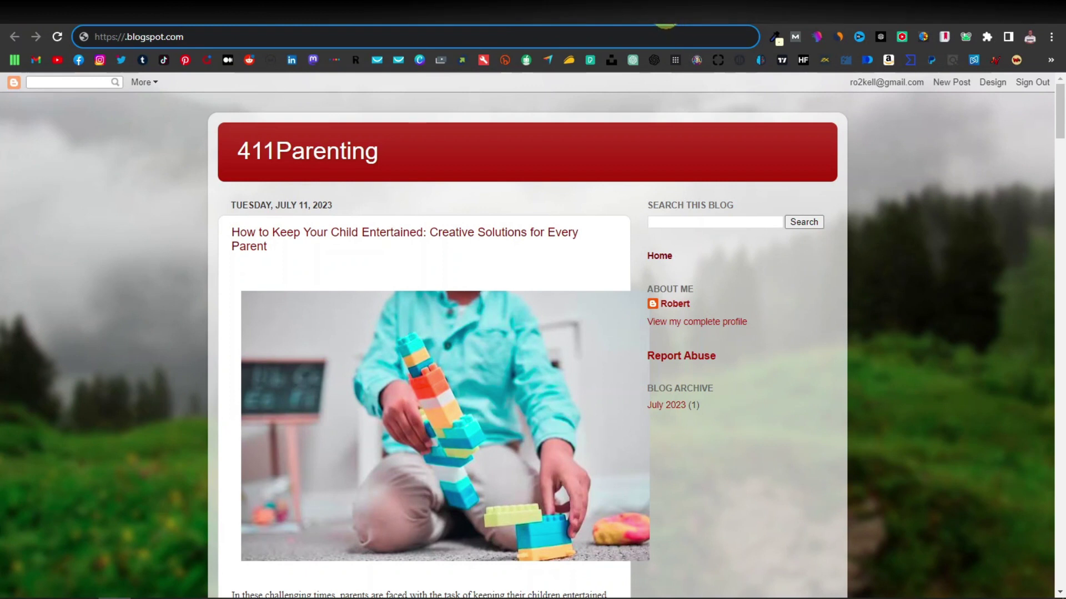
click(655, 12)
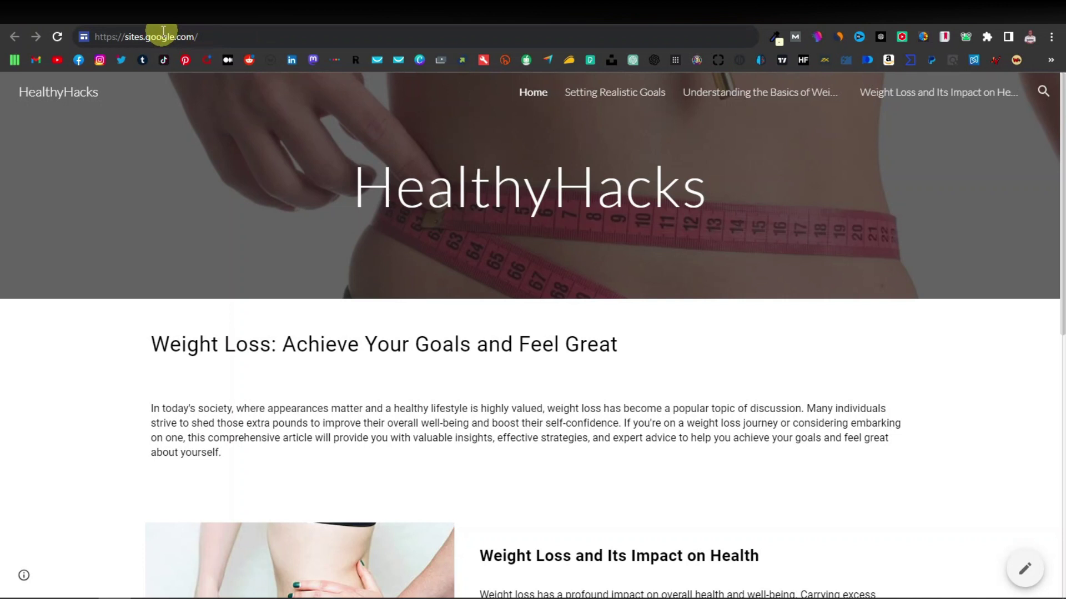
Highlight parts of the sites.google.com address, then go to the 411Parenting blog
drag(177, 37, 123, 38)
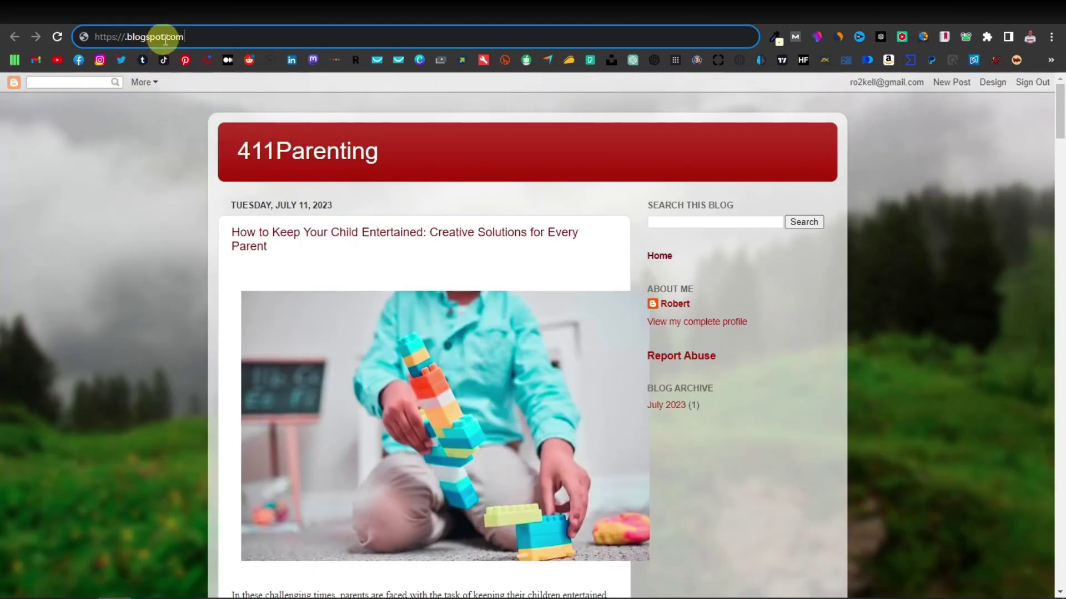
drag(165, 37, 127, 38)
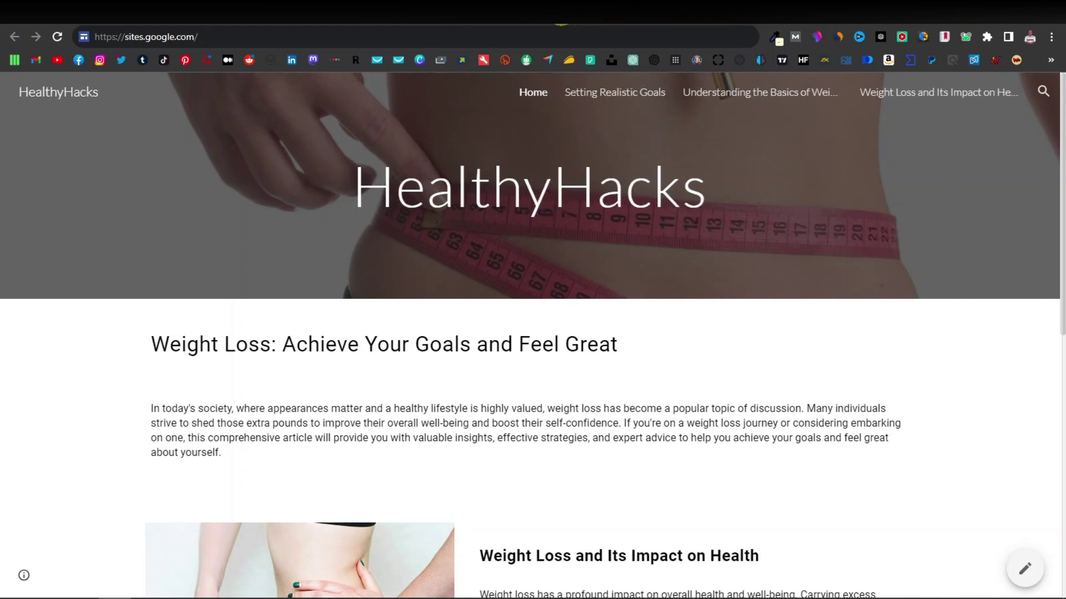
click(560, 16)
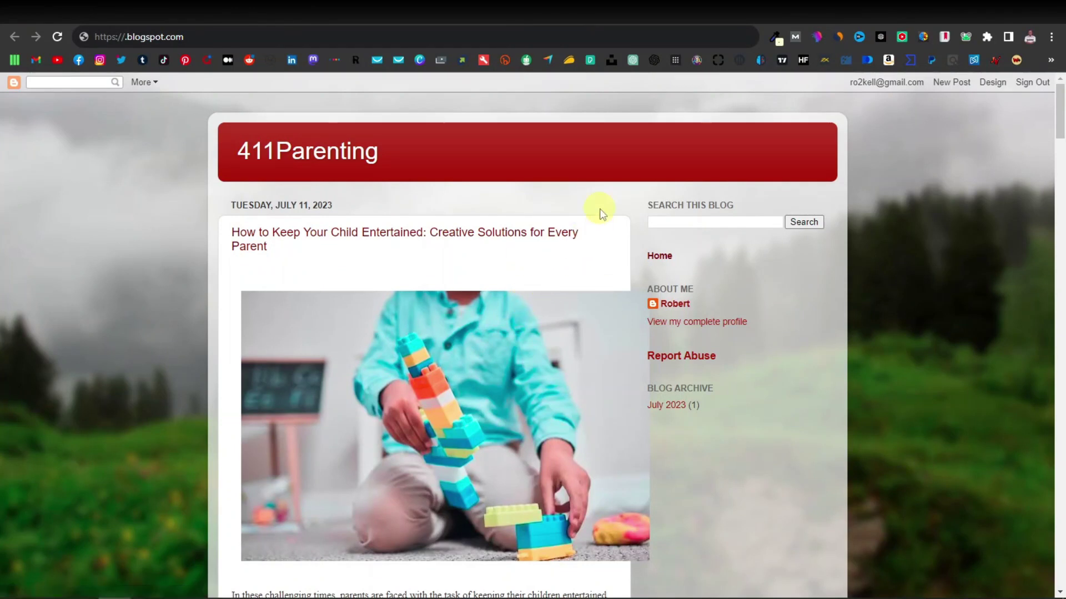
Scroll through the post on keeping children entertained and back to the top
scroll(576, 282, down, 10)
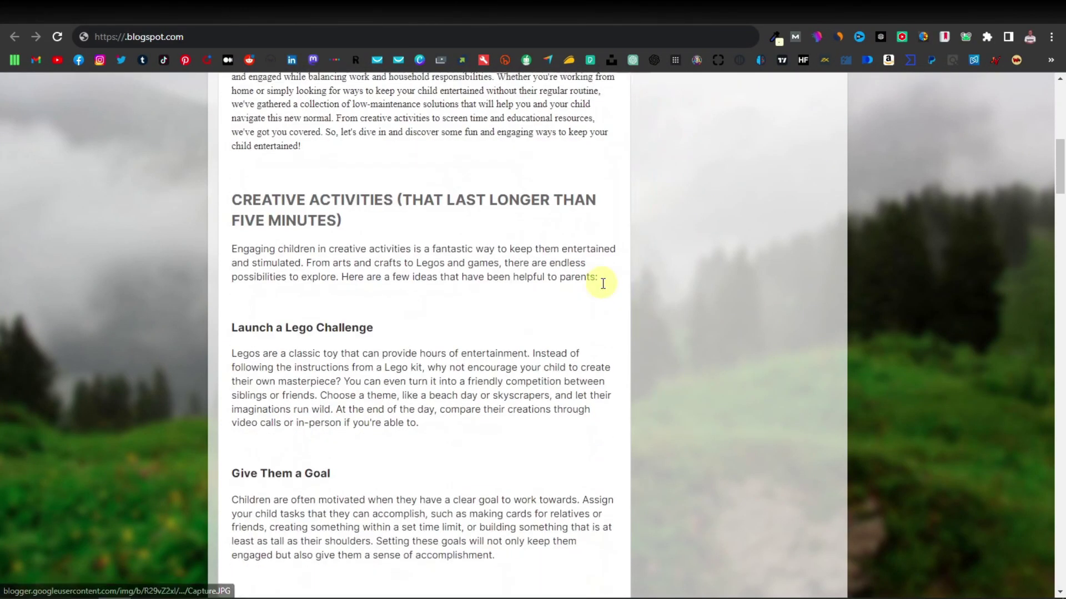
scroll(602, 283, down, 8)
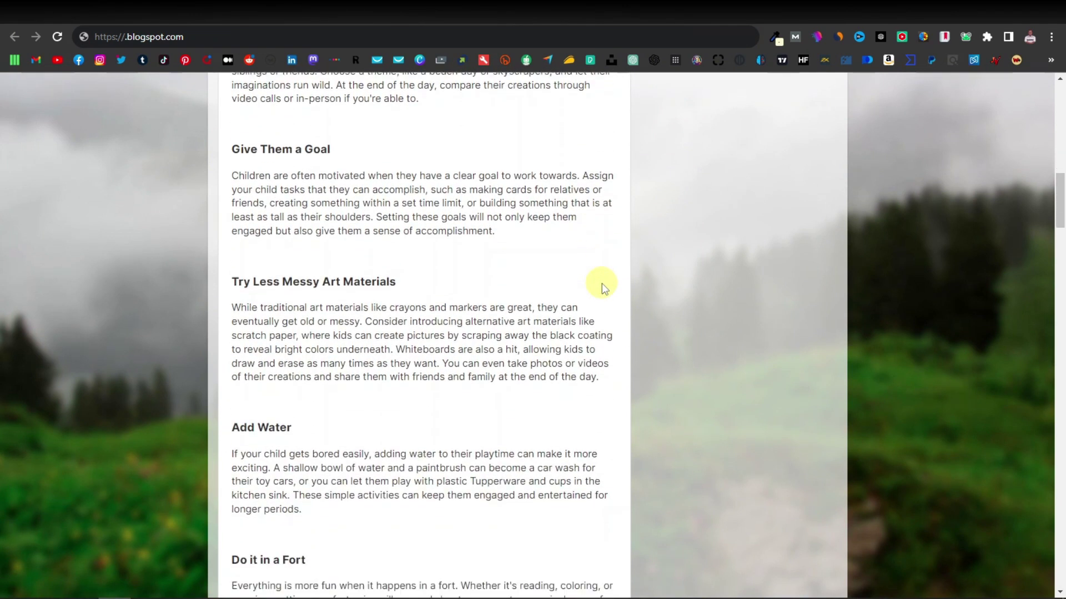
scroll(602, 283, down, 5)
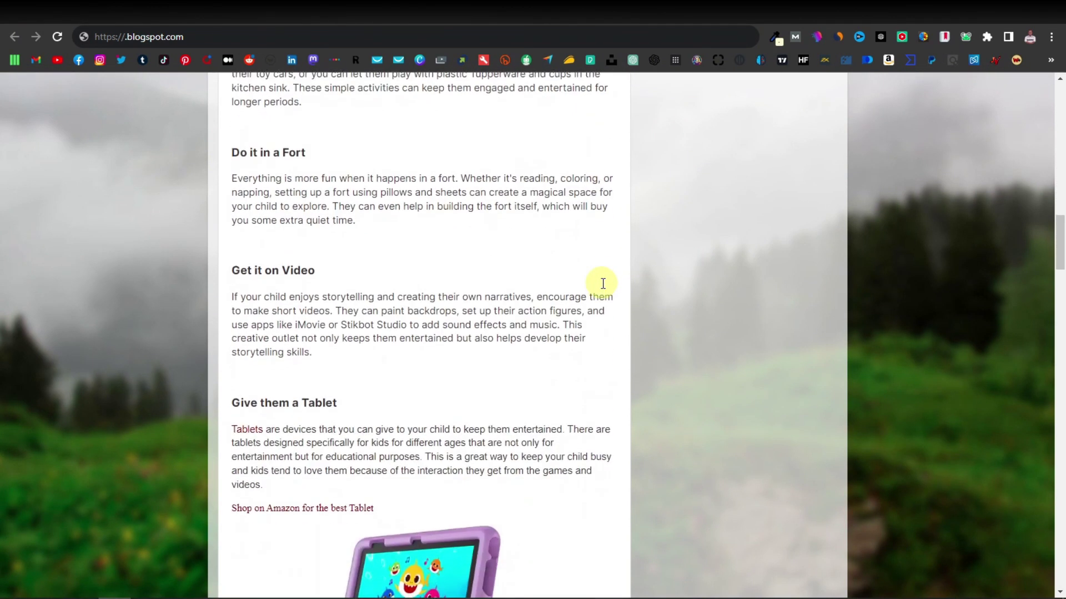
scroll(602, 283, down, 11)
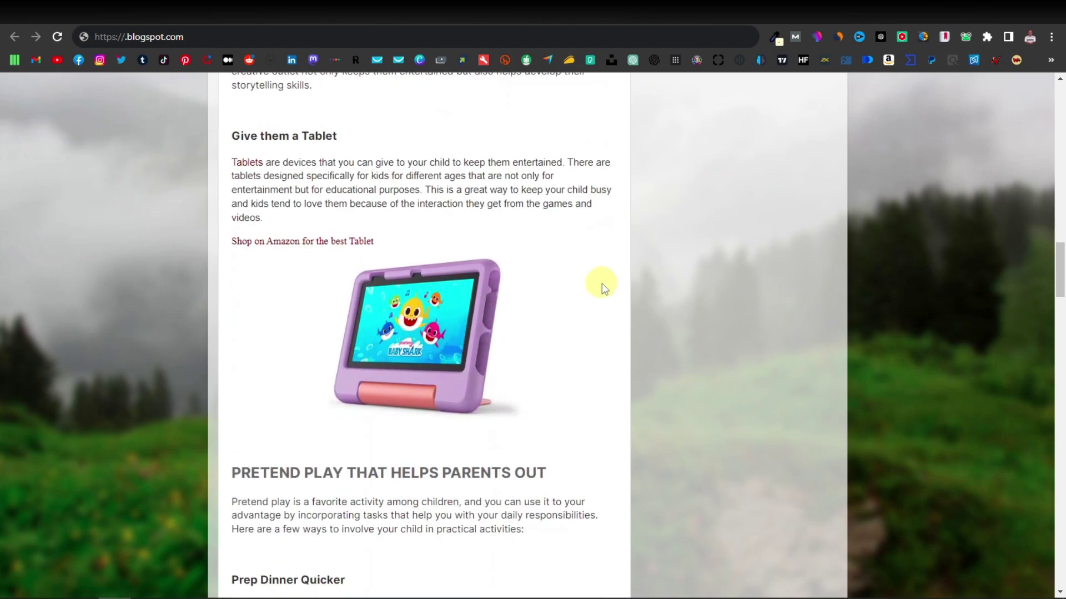
scroll(602, 283, up, 20)
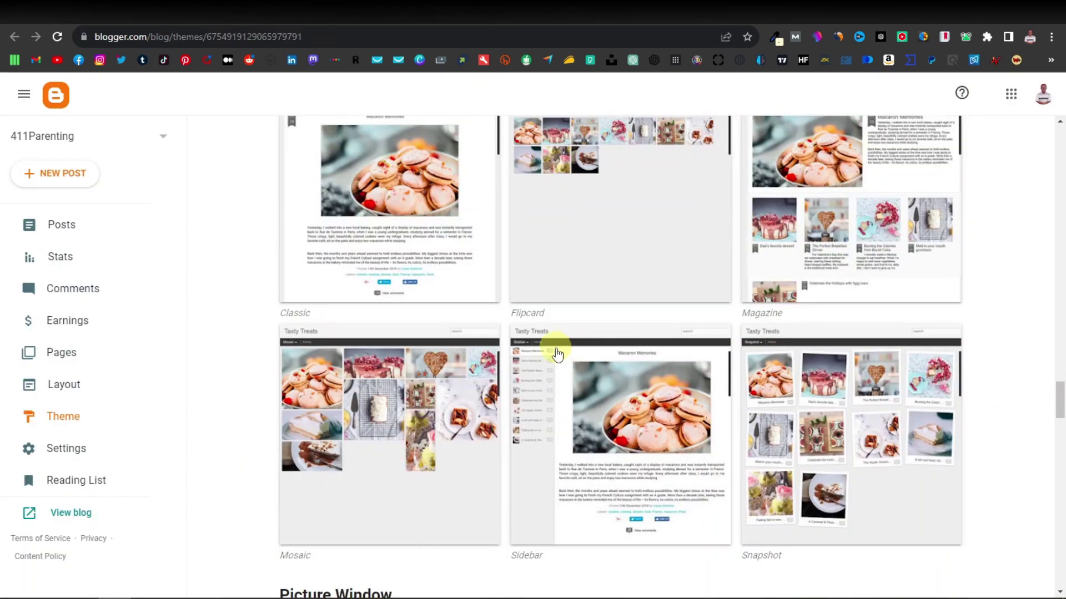
scroll(558, 354, up, 3)
Scroll the Theme page down to the Soho family's Light, Dark and Neon variants
scroll(623, 350, down, 14)
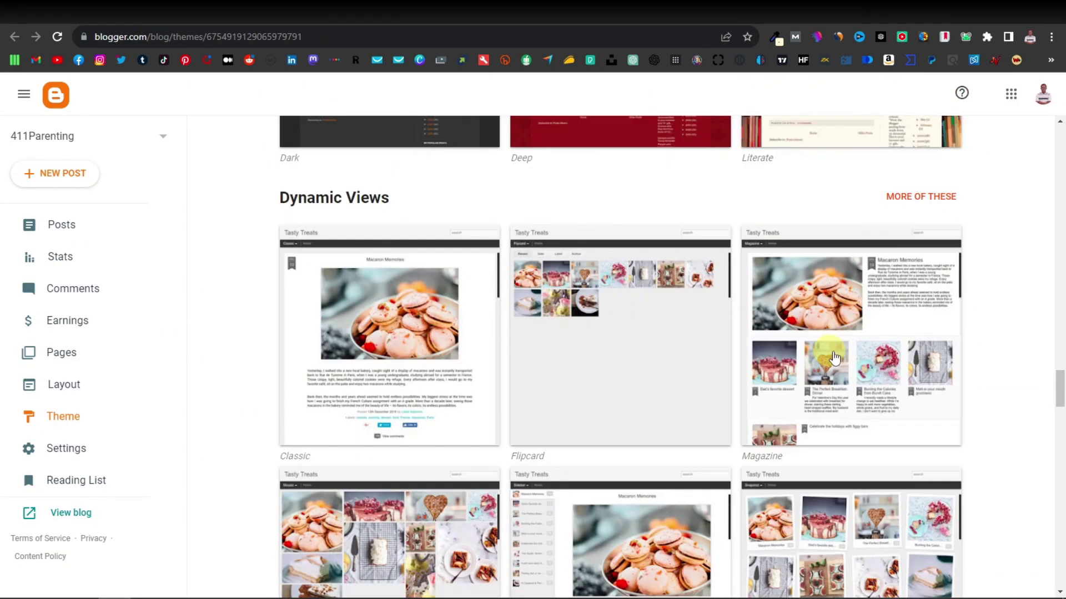
scroll(852, 363, down, 12)
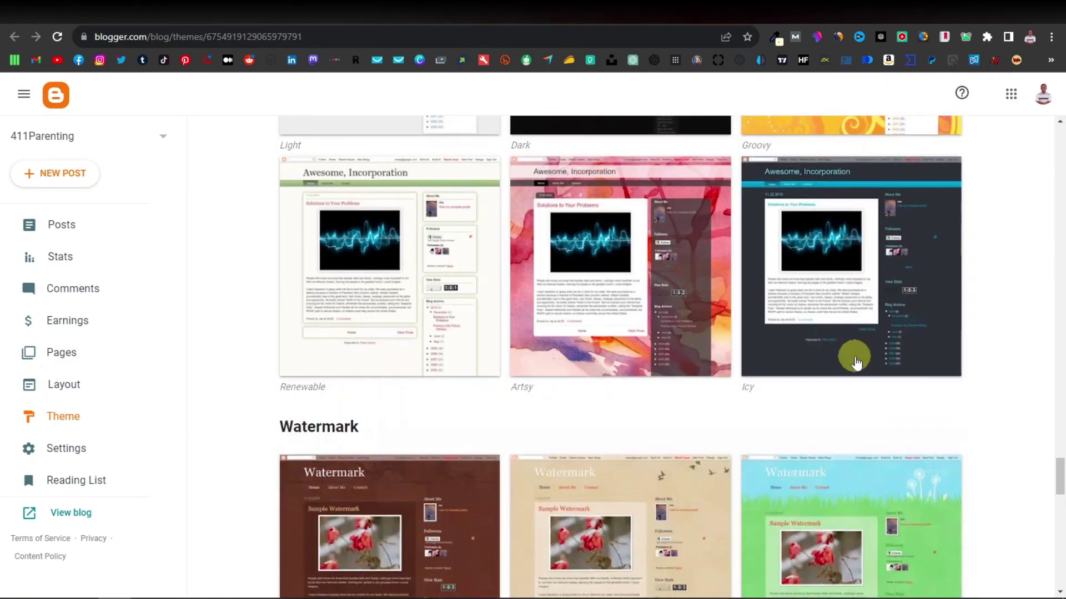
scroll(841, 367, down, 12)
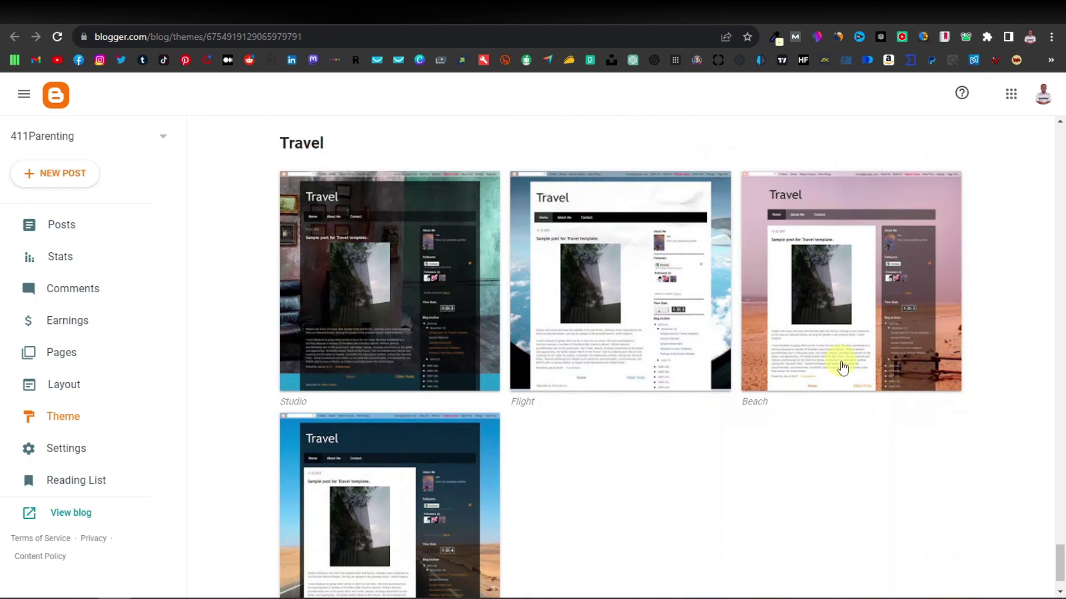
scroll(842, 367, up, 20)
scroll(842, 366, up, 20)
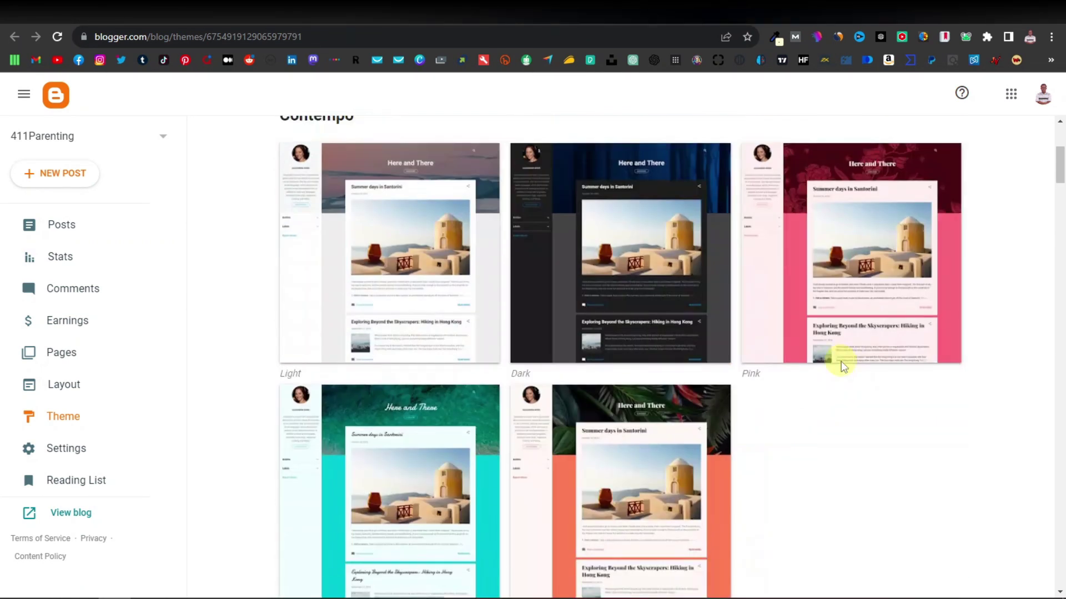
scroll(840, 361, up, 5)
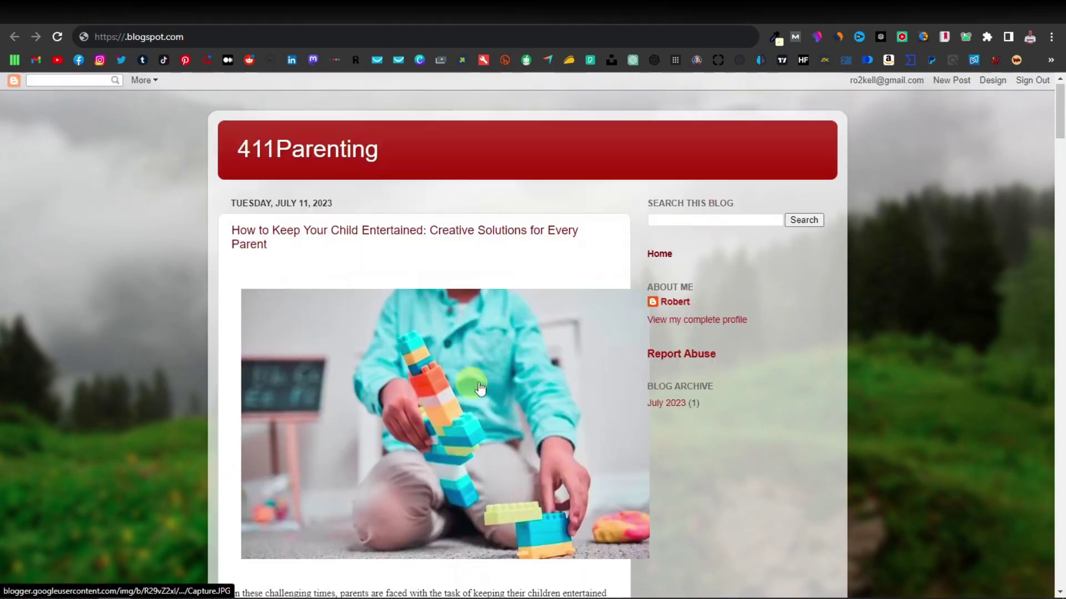
scroll(350, 400, down, 5)
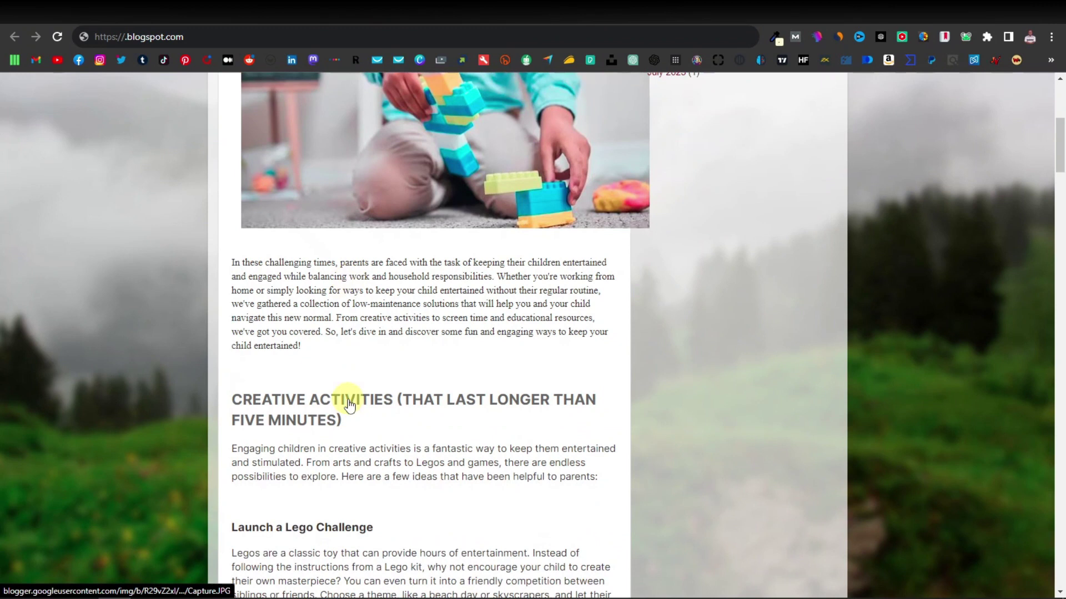
scroll(349, 400, down, 5)
scroll(350, 400, up, 10)
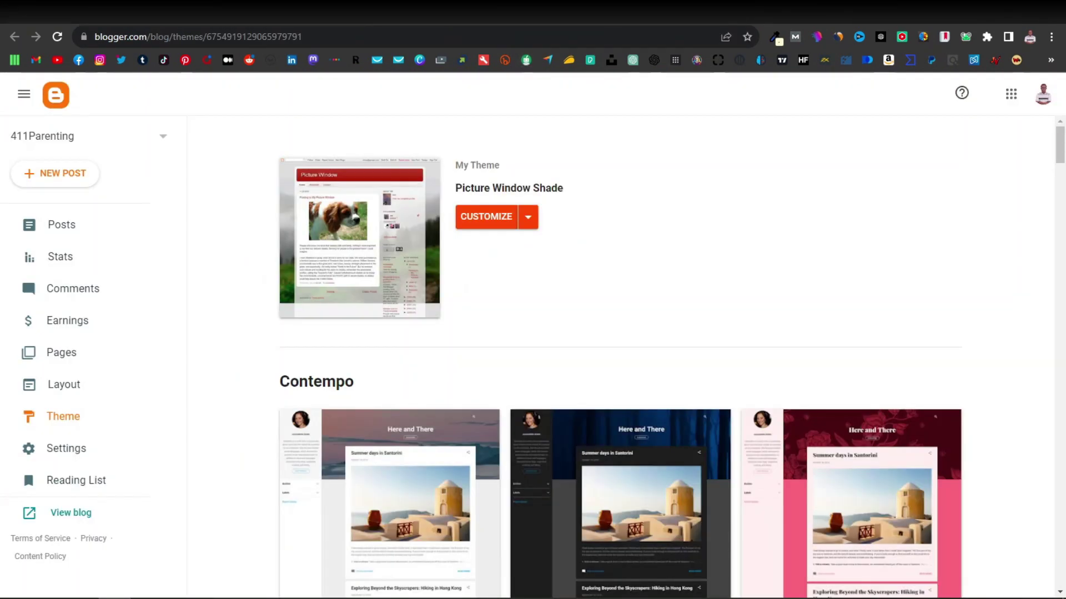
scroll(483, 409, down, 3)
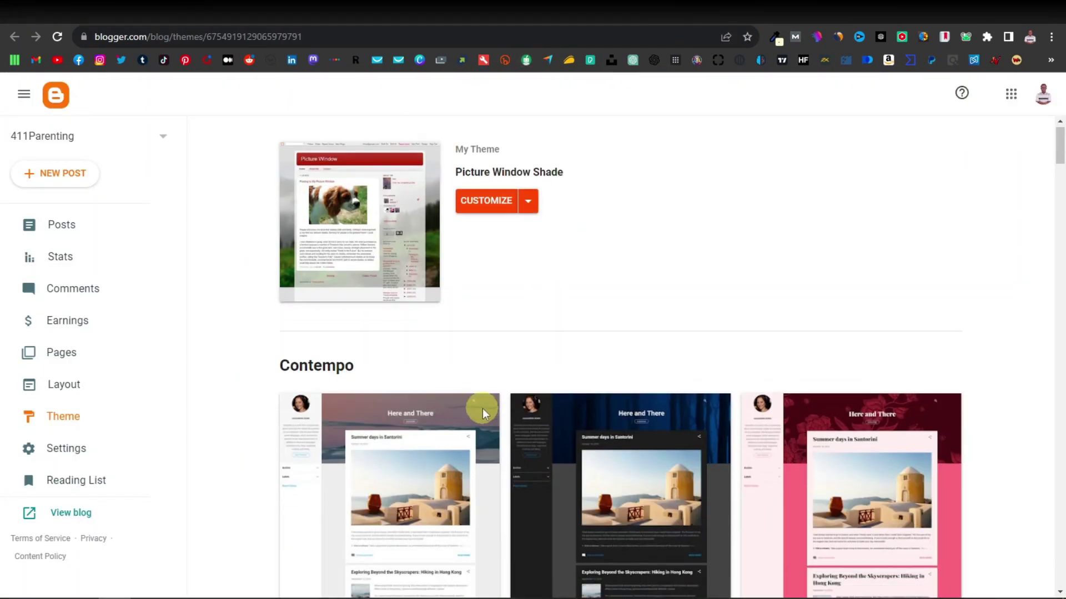
scroll(490, 416, down, 8)
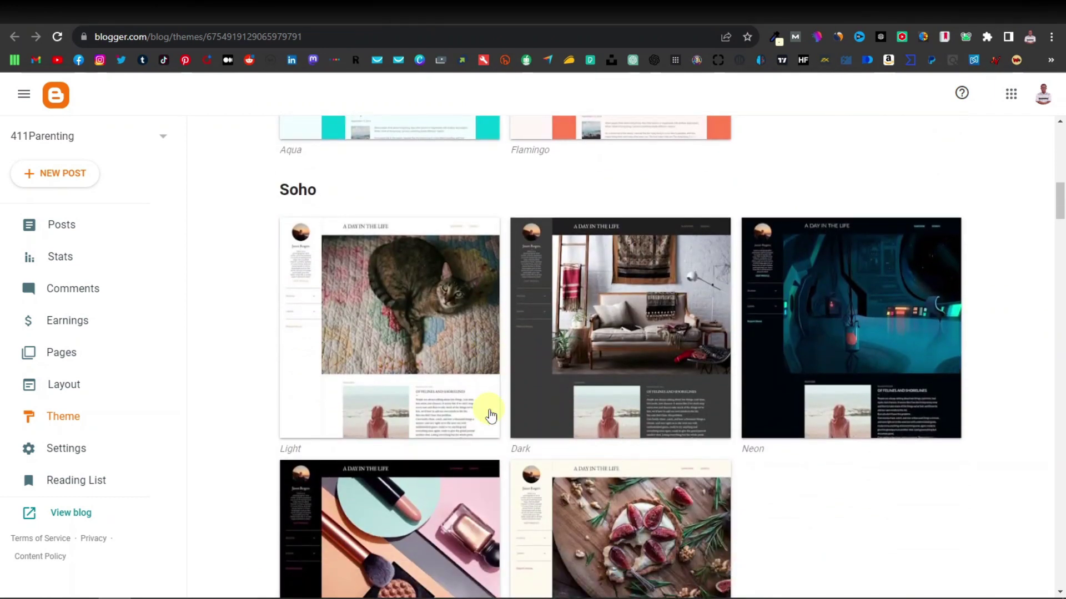
Apply Soho Neon to the blog after downloading a backup of the Picture Window Shade theme
click(845, 309)
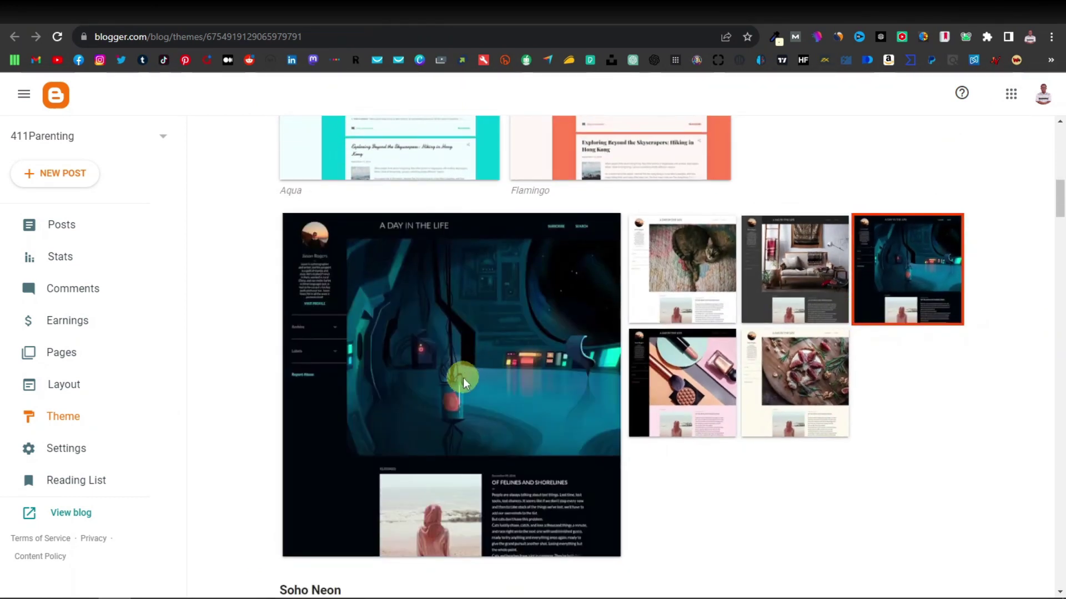
scroll(463, 378, down, 3)
click(439, 435)
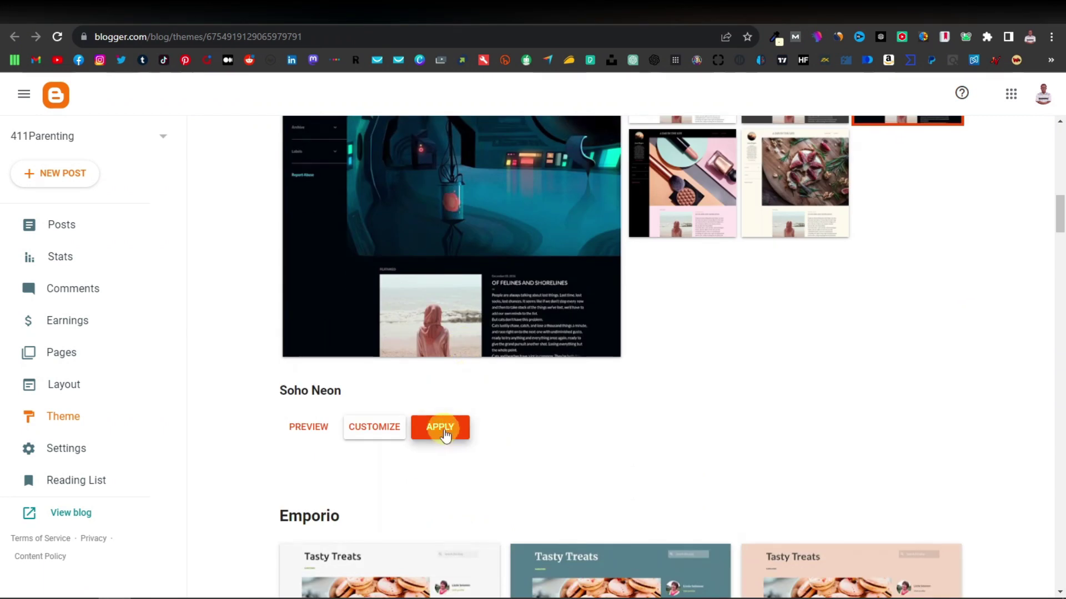
click(609, 383)
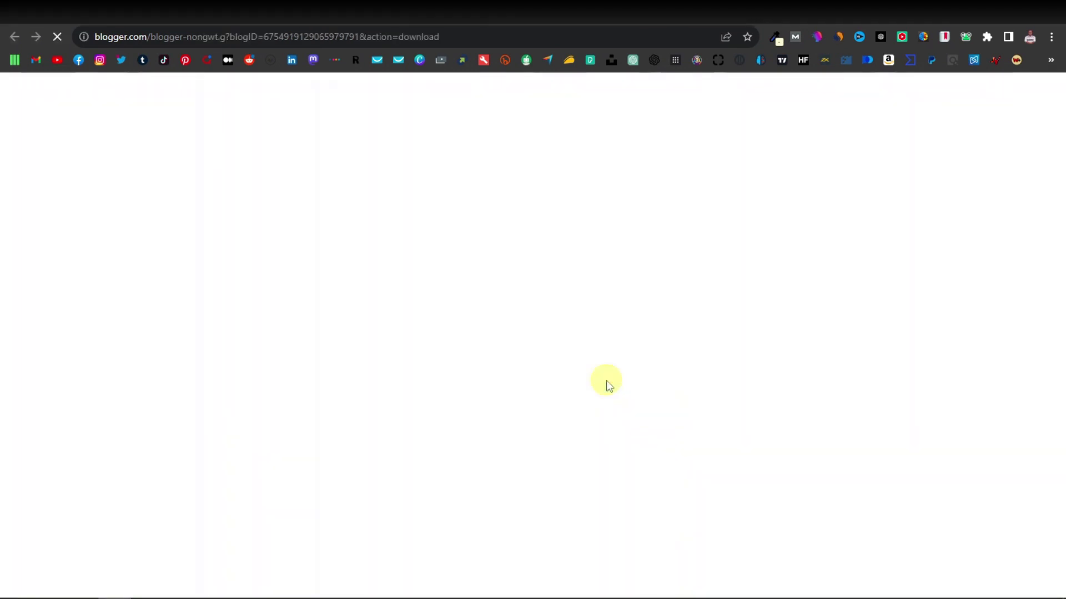
click(620, 380)
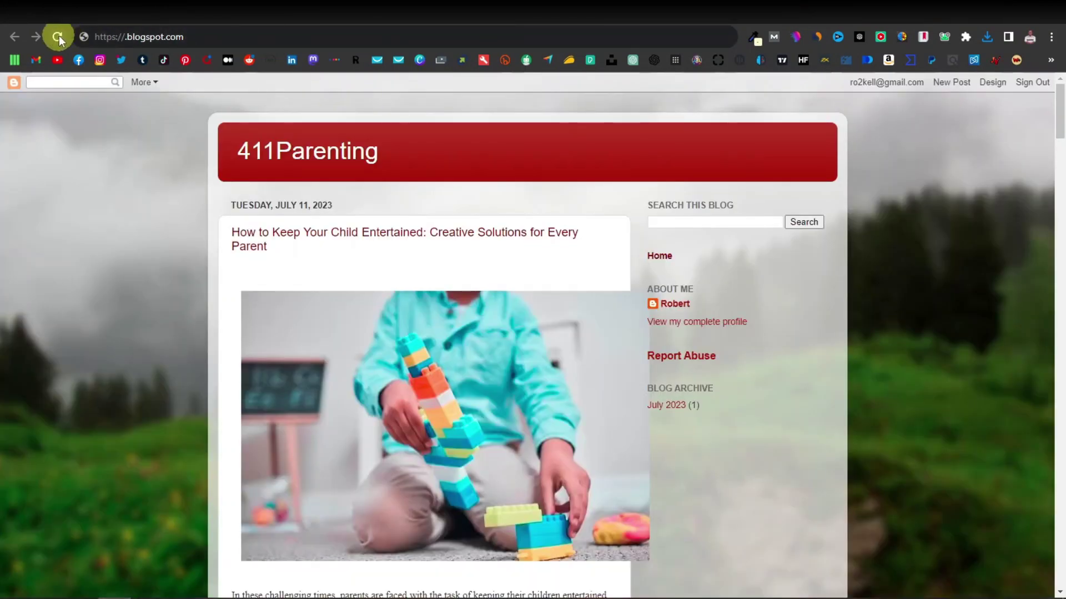
Reload the live 411Parenting blog and scroll through its new Soho Neon layout
click(58, 36)
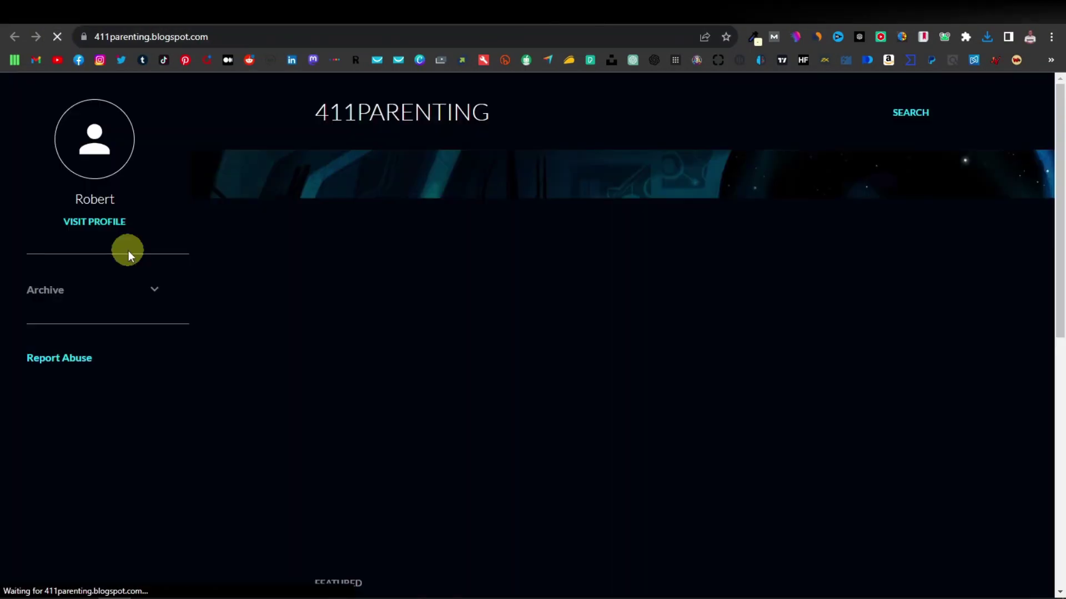
scroll(295, 271, down, 9)
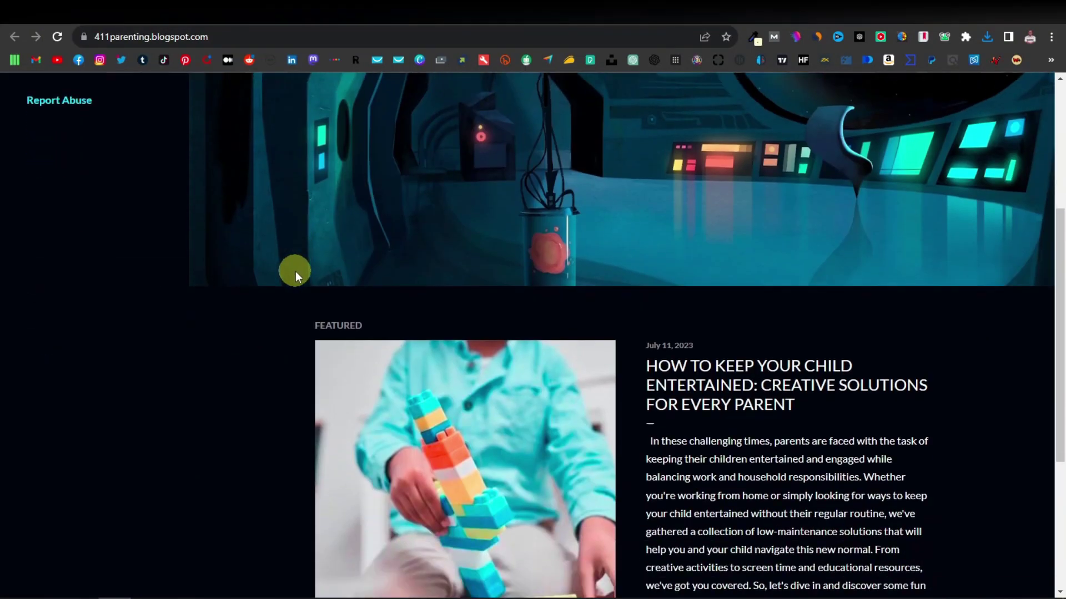
scroll(295, 271, up, 9)
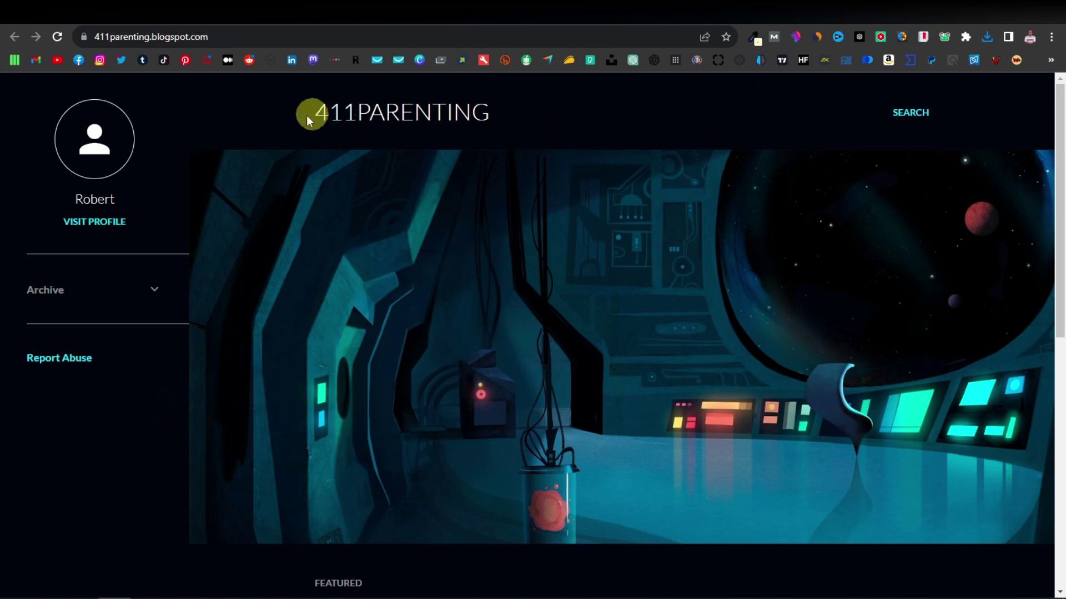
scroll(597, 415, down, 10)
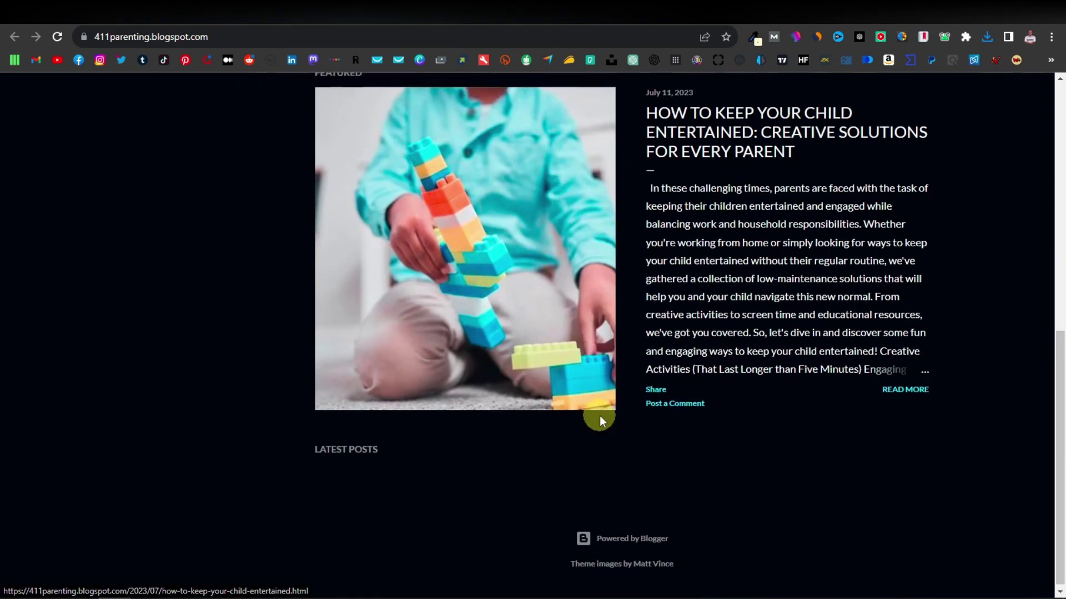
scroll(600, 415, up, 10)
Glance at the post editor, return to the blog, then switch to the HealthyHacks site
click(411, 22)
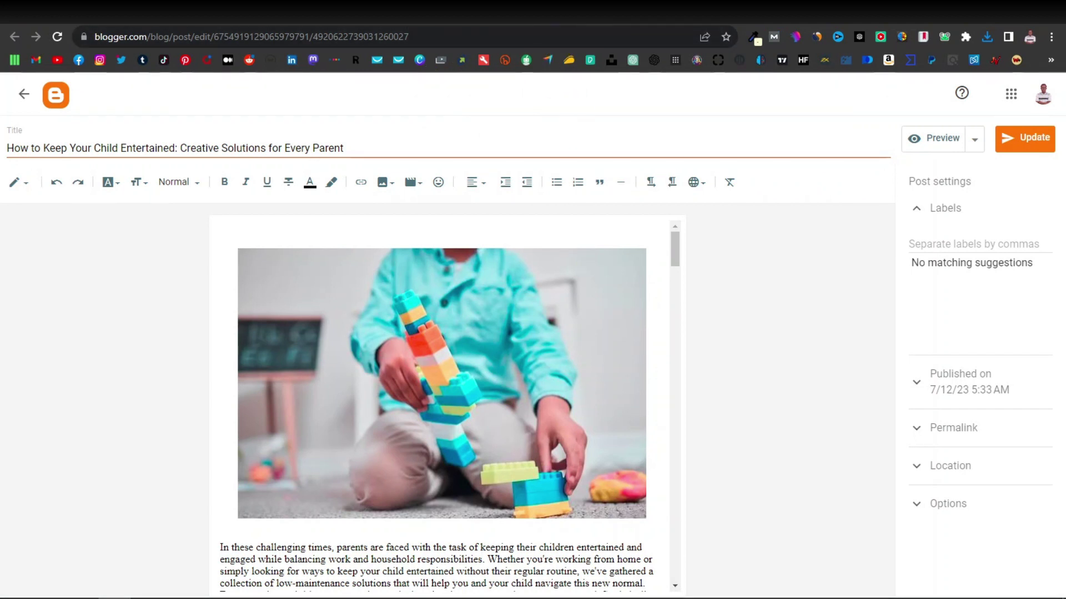
click(555, 21)
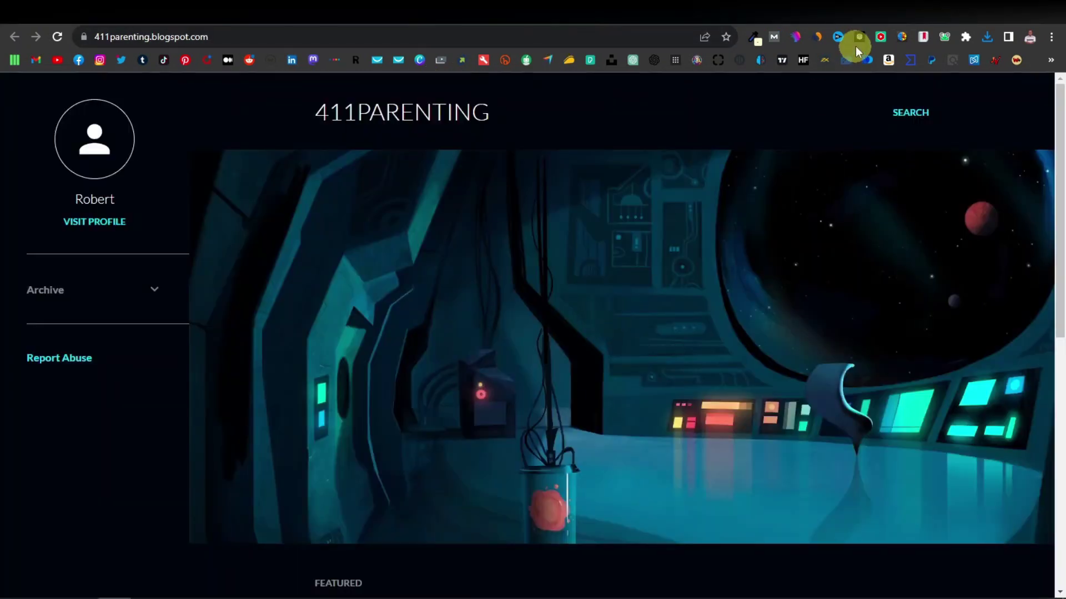
click(866, 22)
Scroll through the HealthyHacks home page's article cards and back to the top
scroll(767, 317, down, 5)
scroll(725, 375, up, 5)
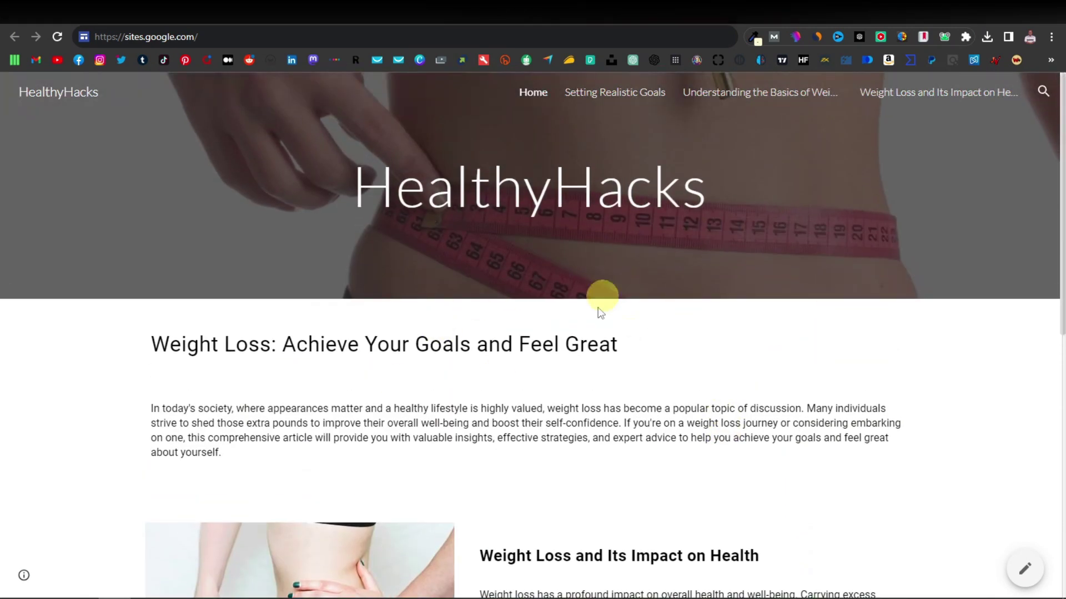
scroll(738, 408, down, 7)
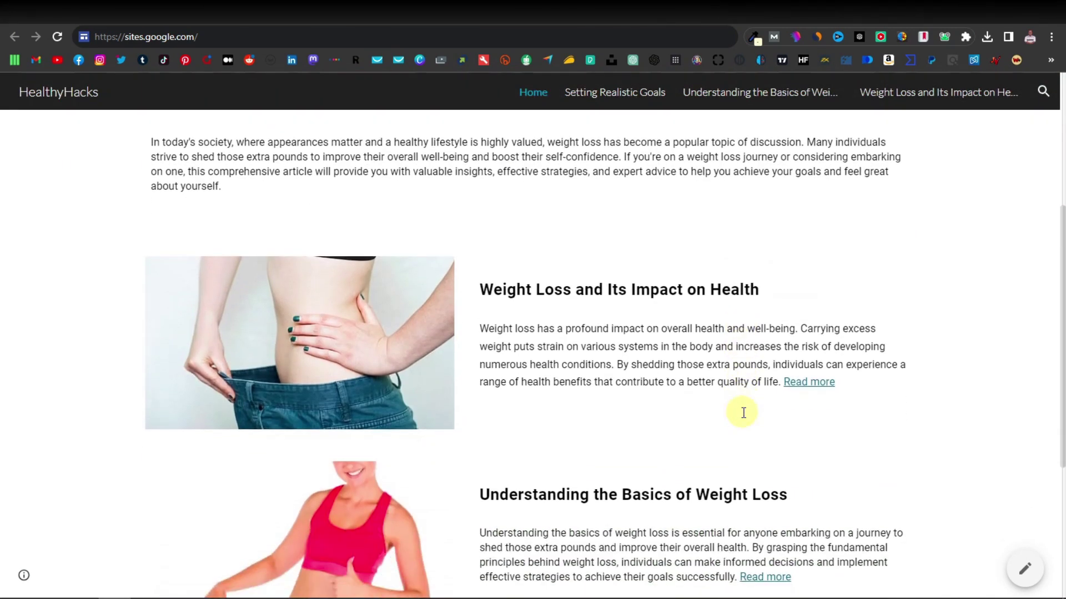
scroll(738, 410, up, 2)
scroll(738, 412, down, 5)
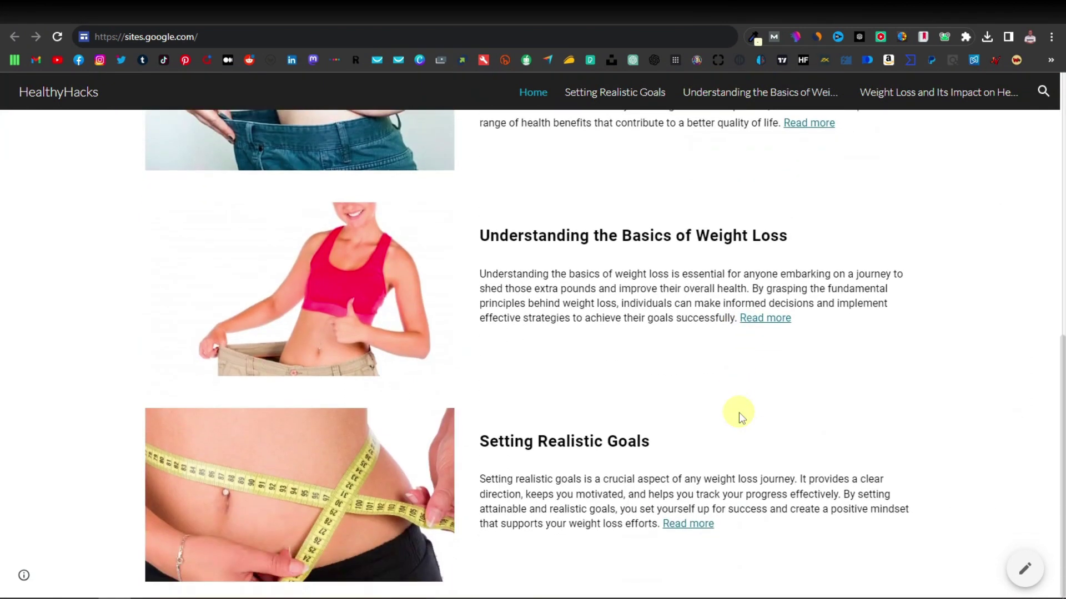
scroll(738, 412, up, 8)
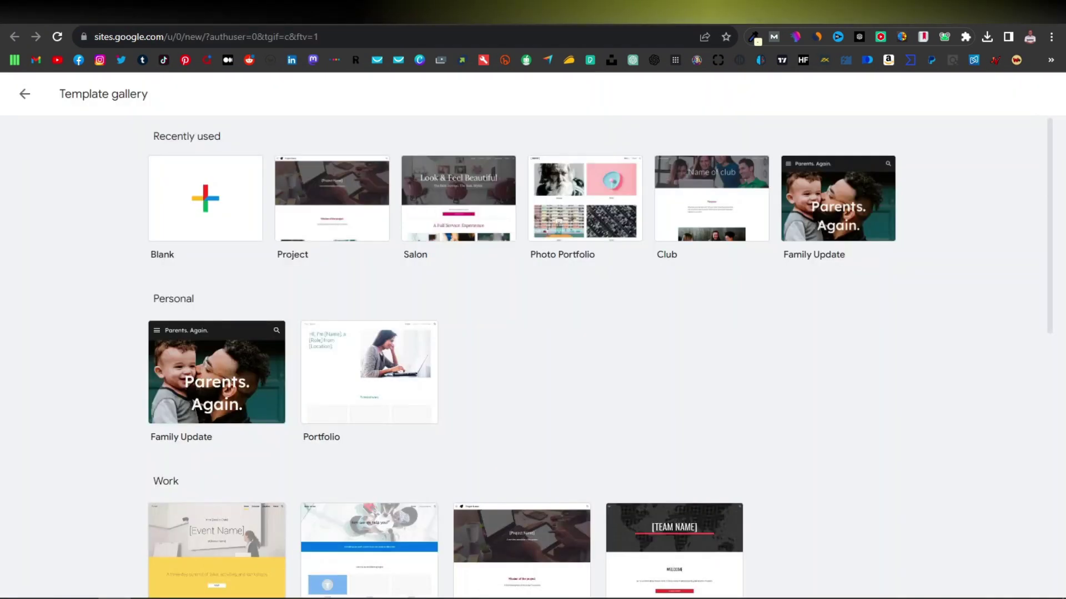
Browse the template gallery's Personal, Work, Small business and Education sections, then return to the 411PARENTING blog
scroll(572, 355, down, 8)
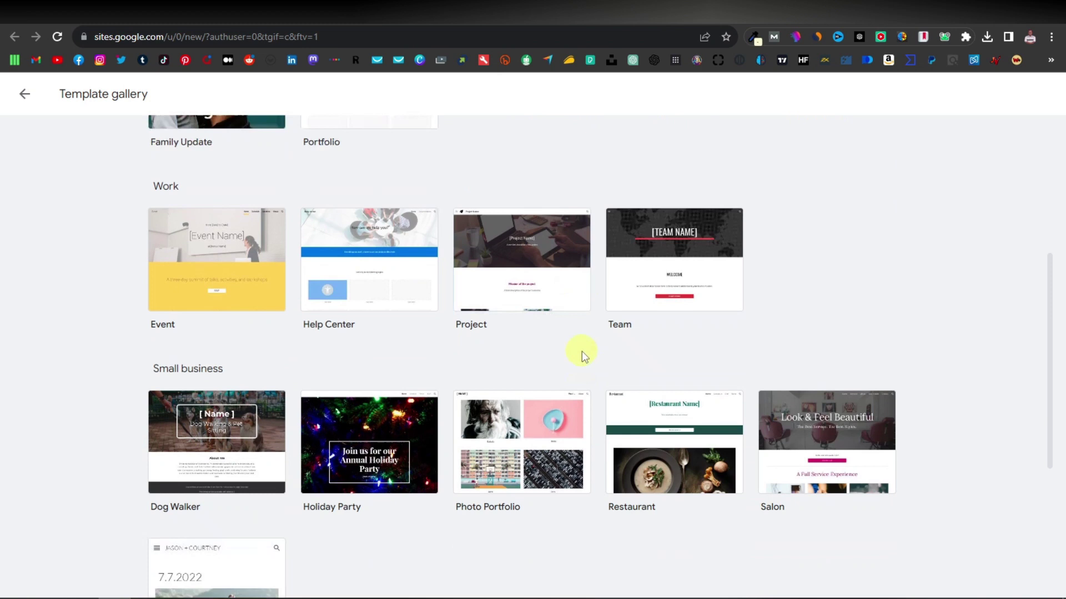
scroll(500, 391, down, 2)
scroll(450, 392, up, 10)
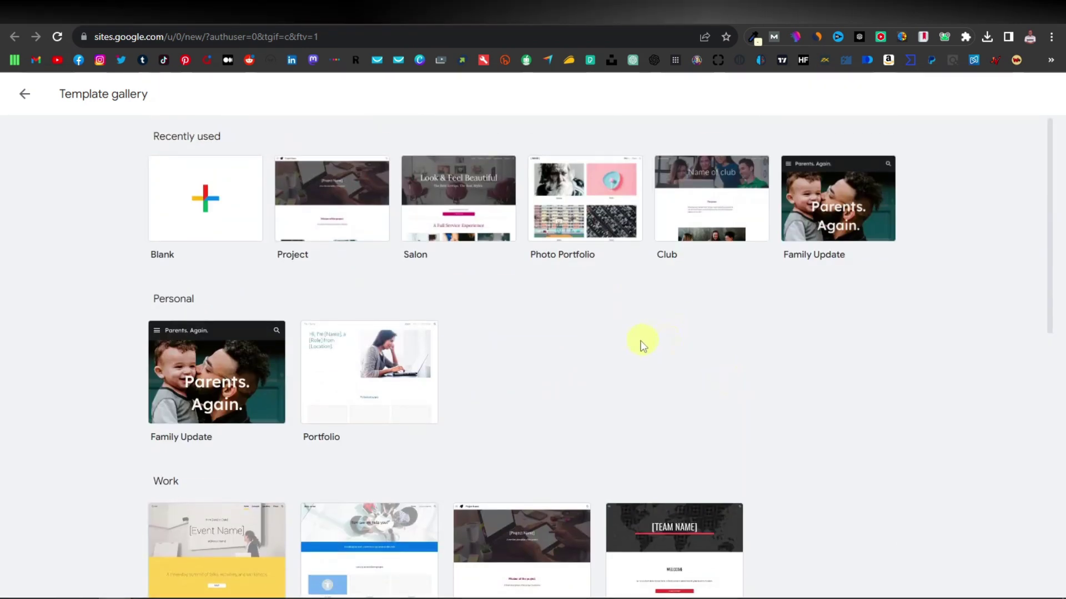
scroll(644, 339, down, 5)
scroll(661, 336, up, 5)
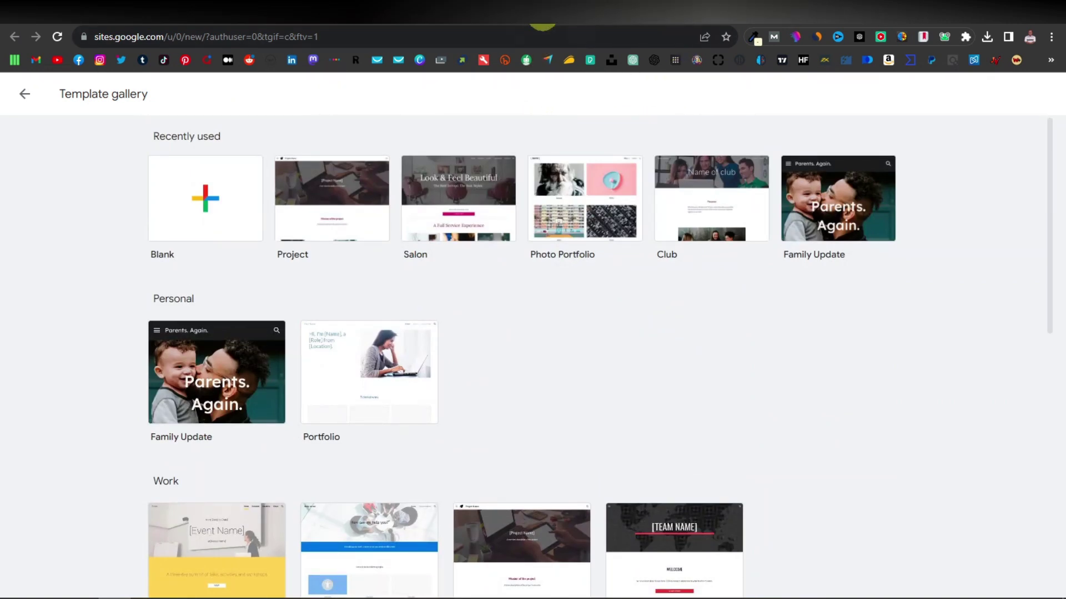
click(548, 17)
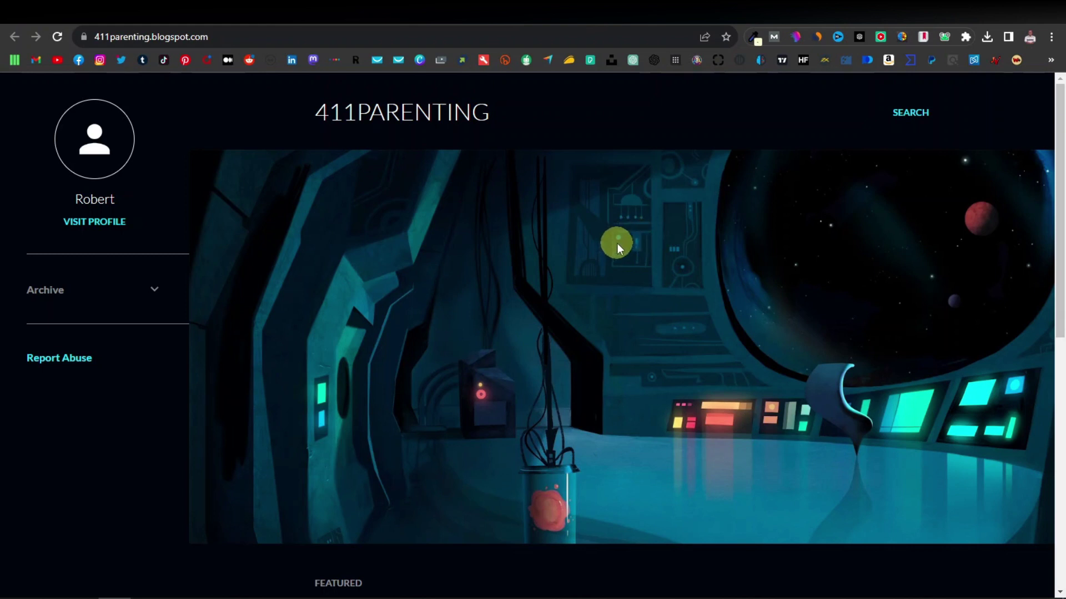
Look over the HealthyHacks site's 'Weight Loss: Achieve Your Goals and Feel Great' page
click(909, 14)
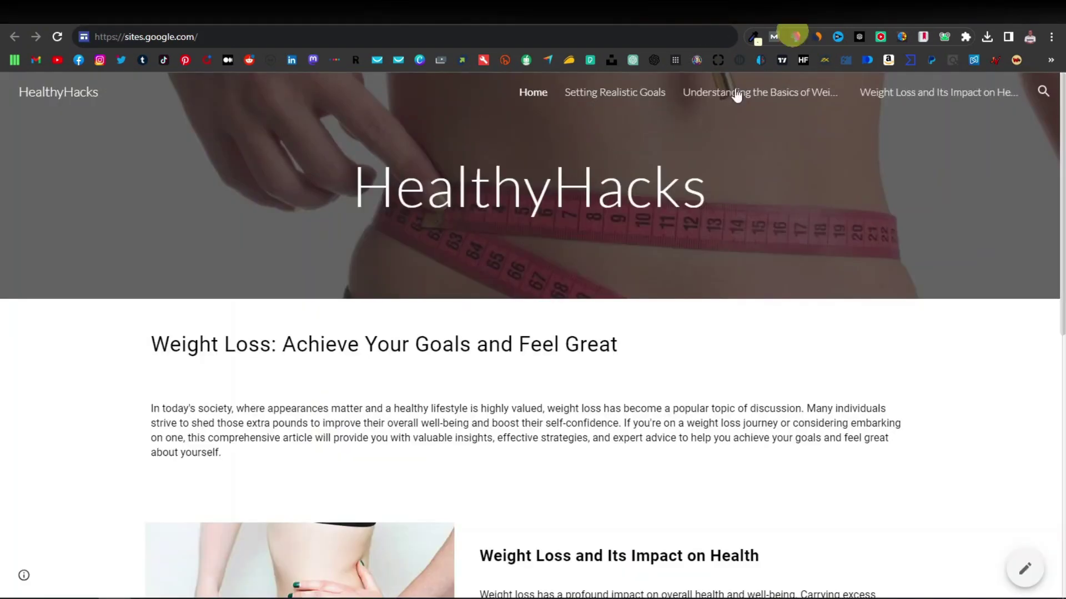
scroll(733, 281, down, 7)
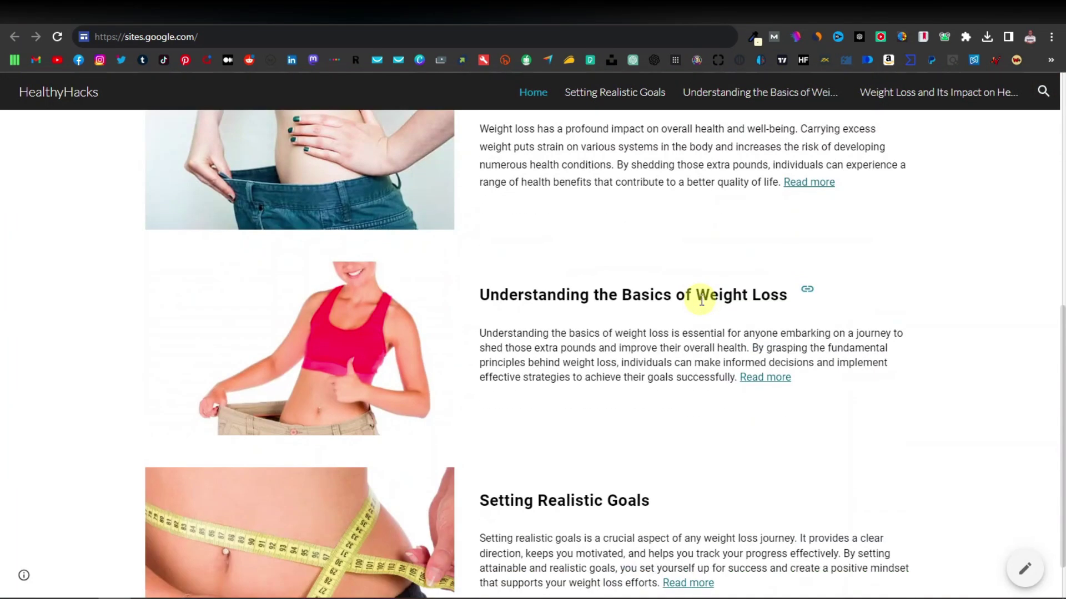
scroll(702, 300, down, 1)
scroll(702, 300, up, 9)
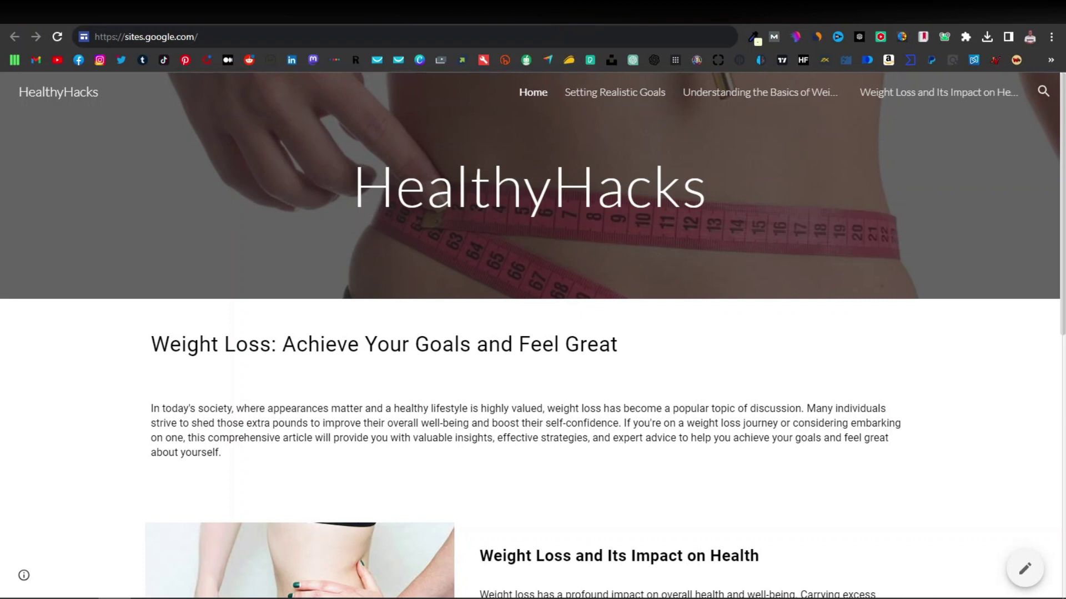
Go back to the 411PARENTING blog's Theme page and review Soho Neon as the current theme
click(527, 12)
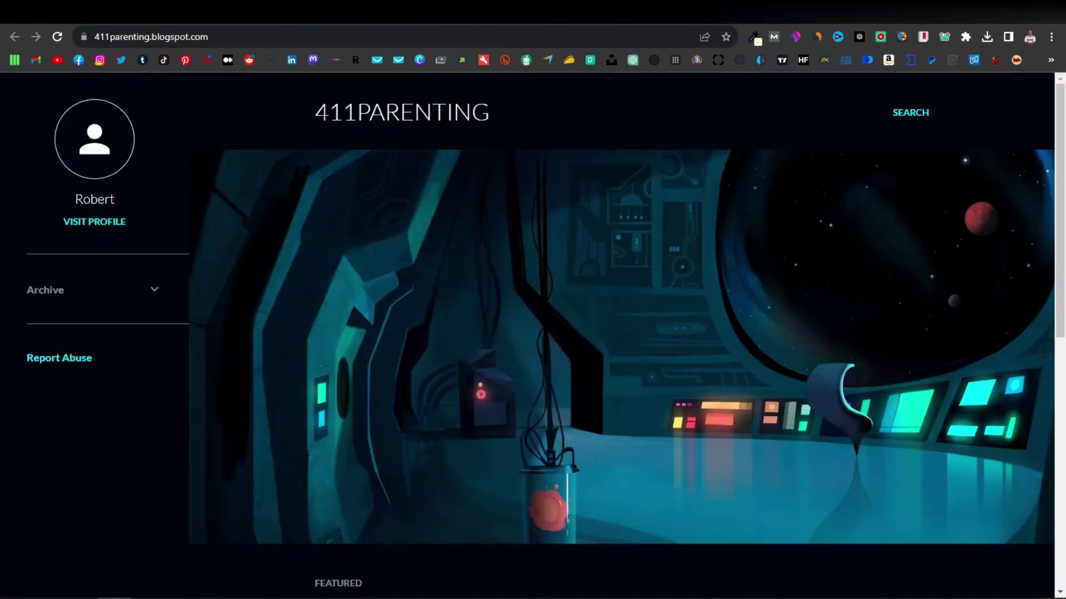
key(ctrl+Tab)
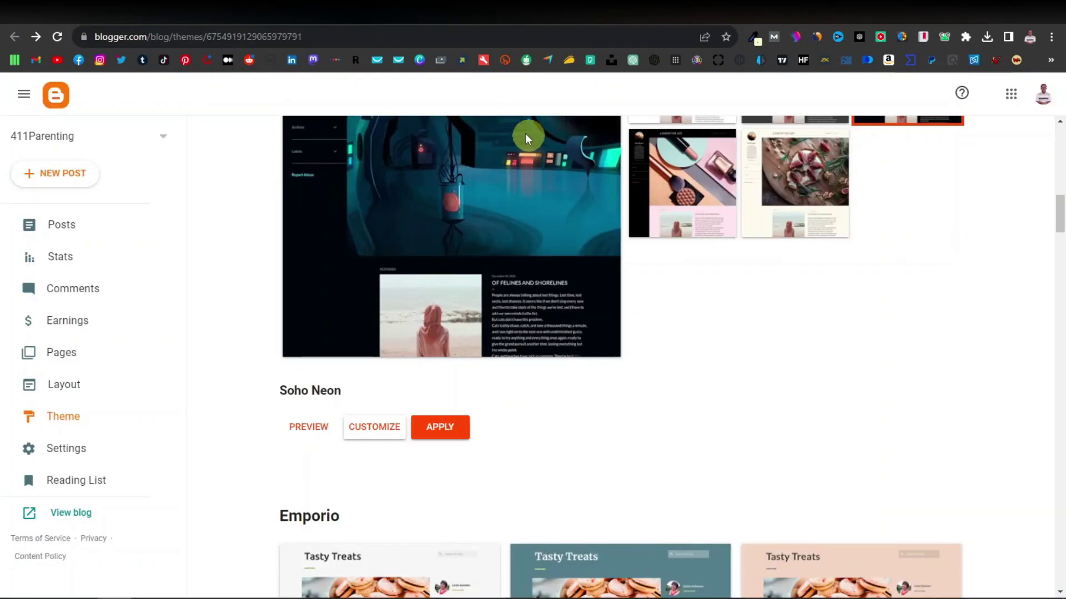
scroll(802, 386, up, 15)
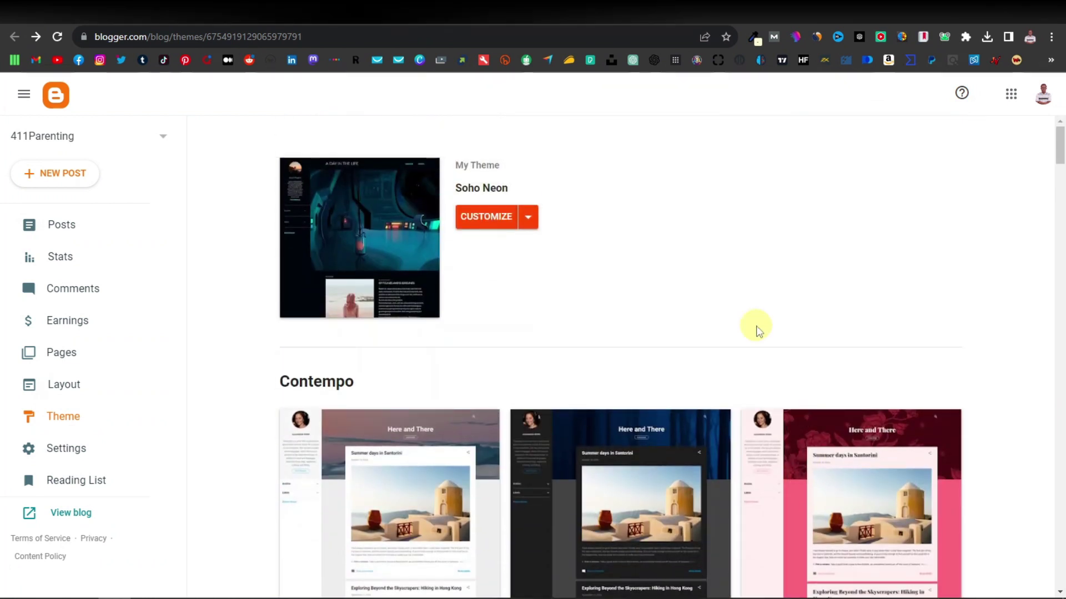
scroll(718, 313, down, 7)
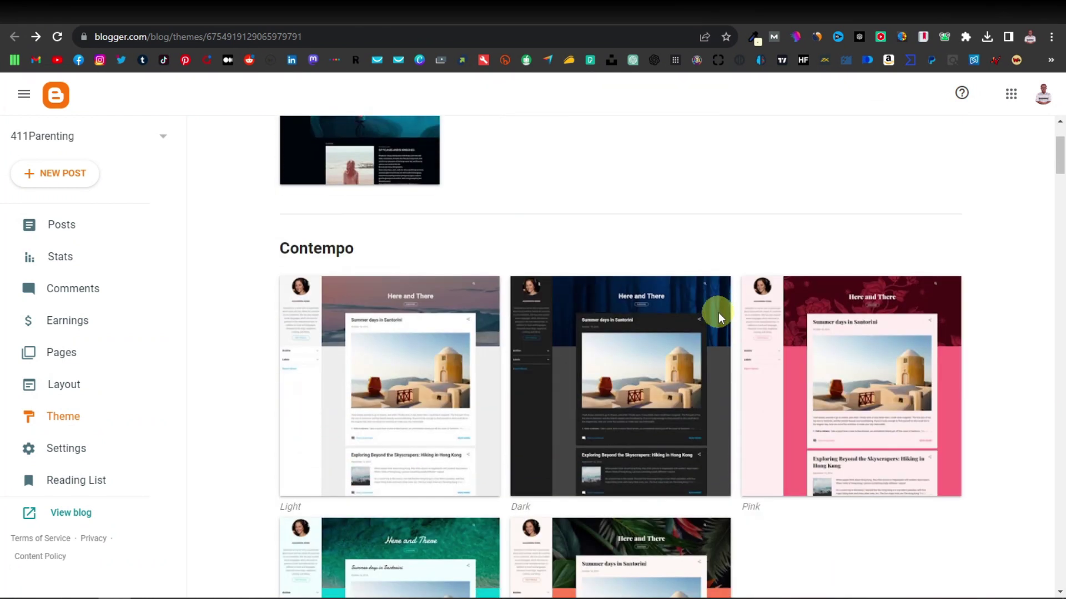
scroll(719, 320, down, 5)
scroll(744, 302, up, 2)
scroll(710, 308, down, 9)
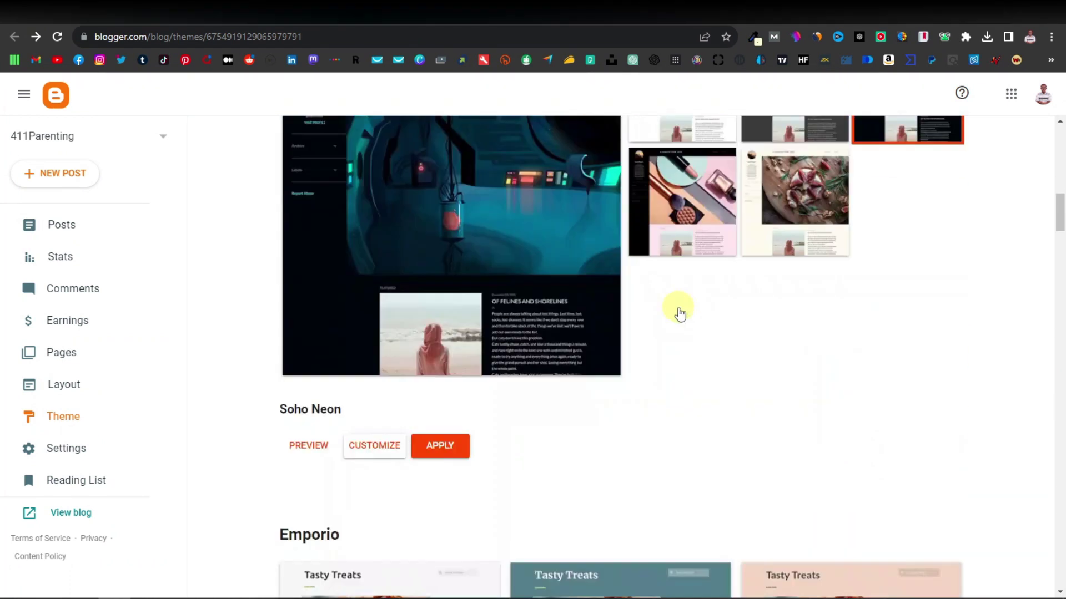
scroll(679, 314, up, 15)
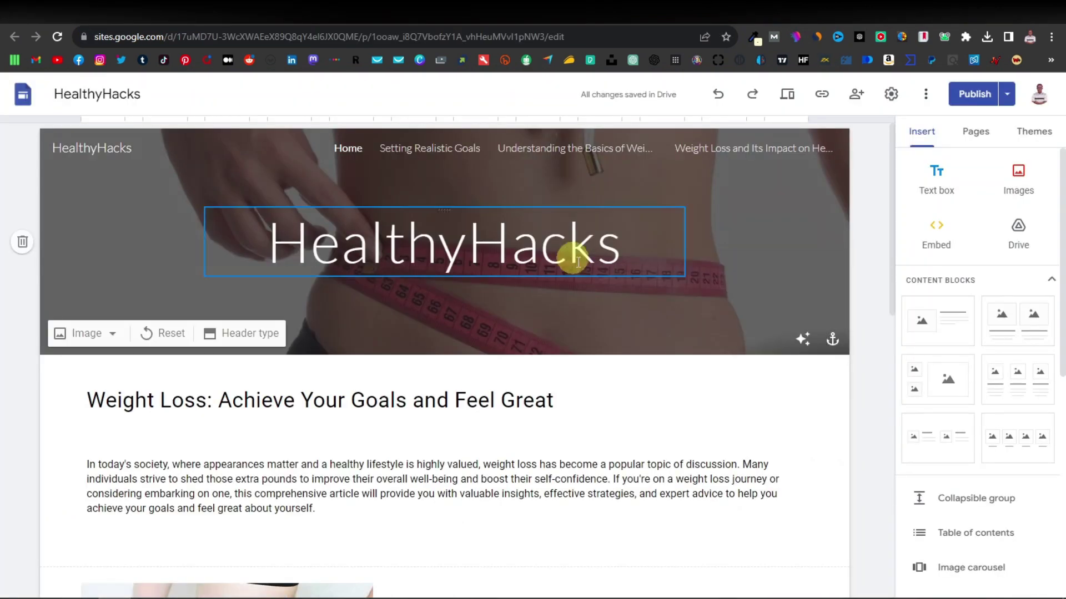
Scroll through the HealthyHacks page sections, from the header and intro to the first article
scroll(538, 319, down, 2)
scroll(527, 323, up, 2)
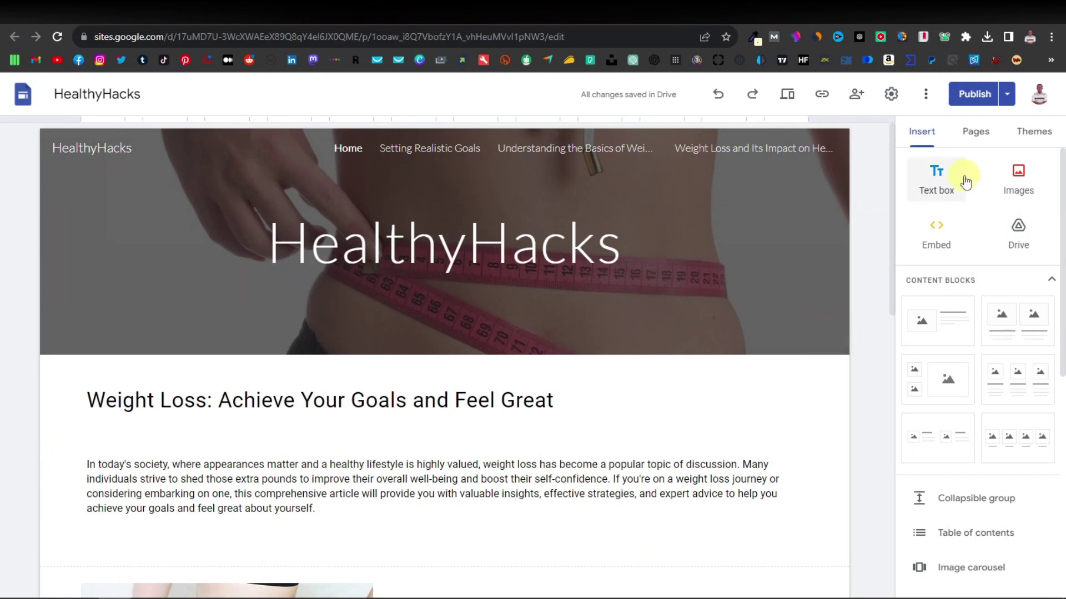
scroll(452, 405, down, 5)
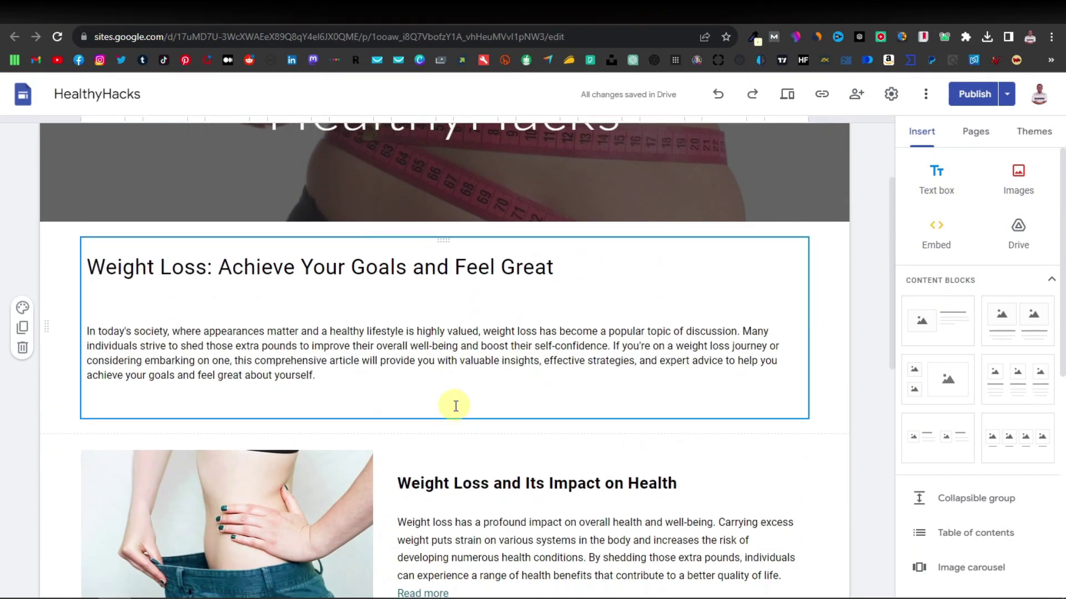
scroll(455, 406, down, 6)
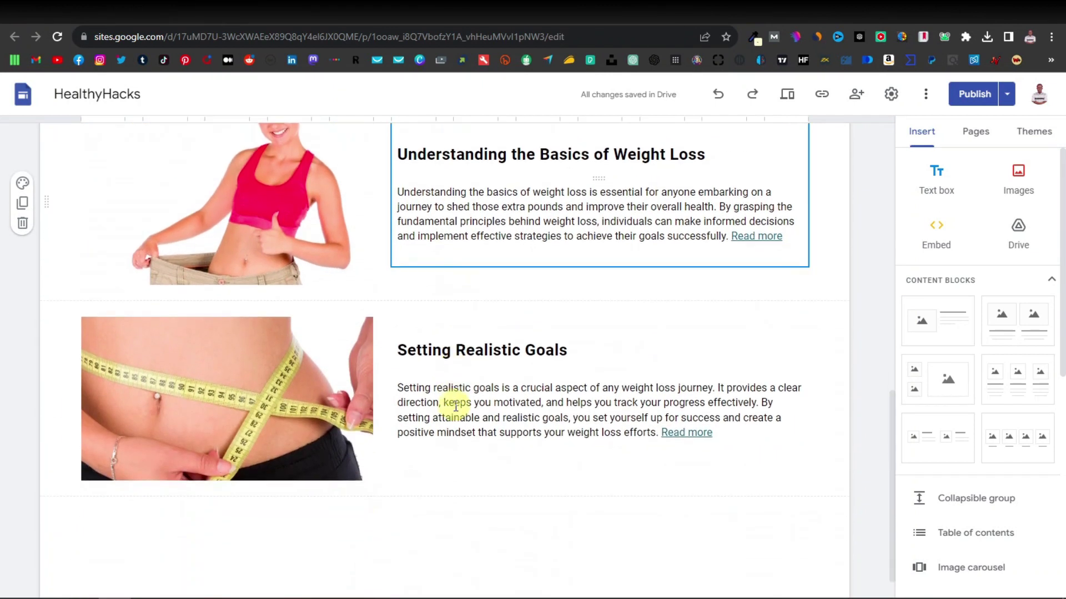
scroll(456, 406, up, 12)
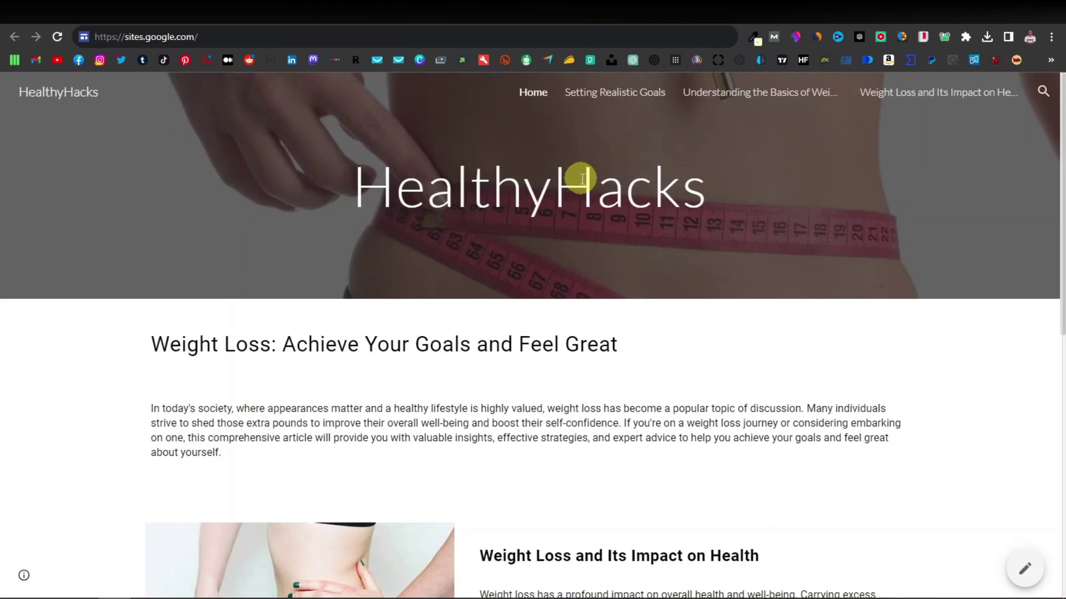